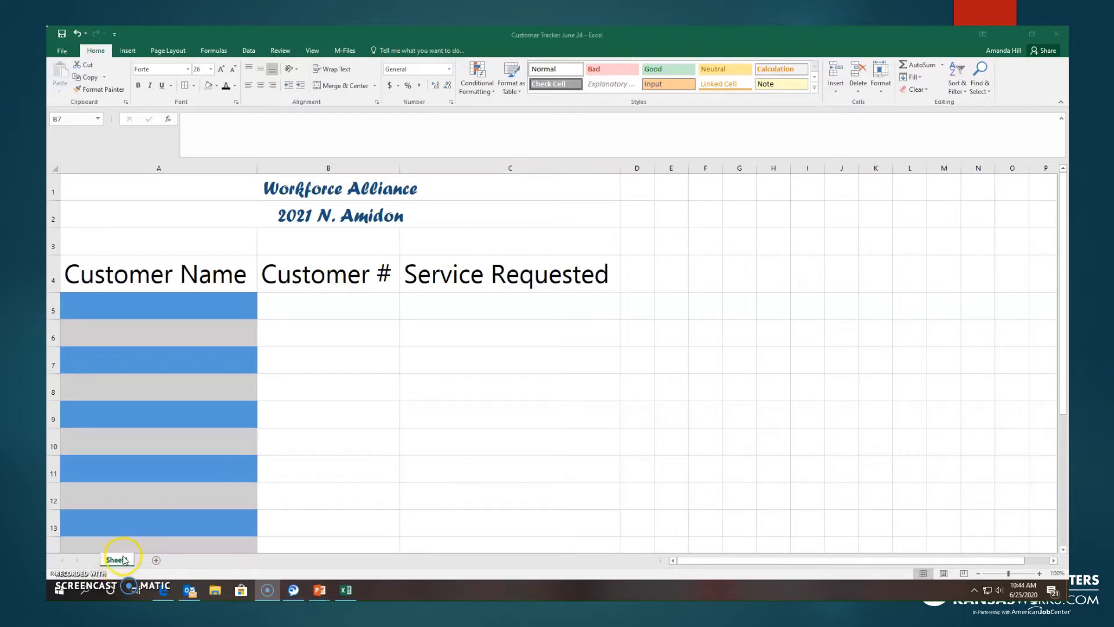
# - Add a blank second worksheet to the workbook and rename Sheet1 as June 24
pyautogui.click(156, 561)
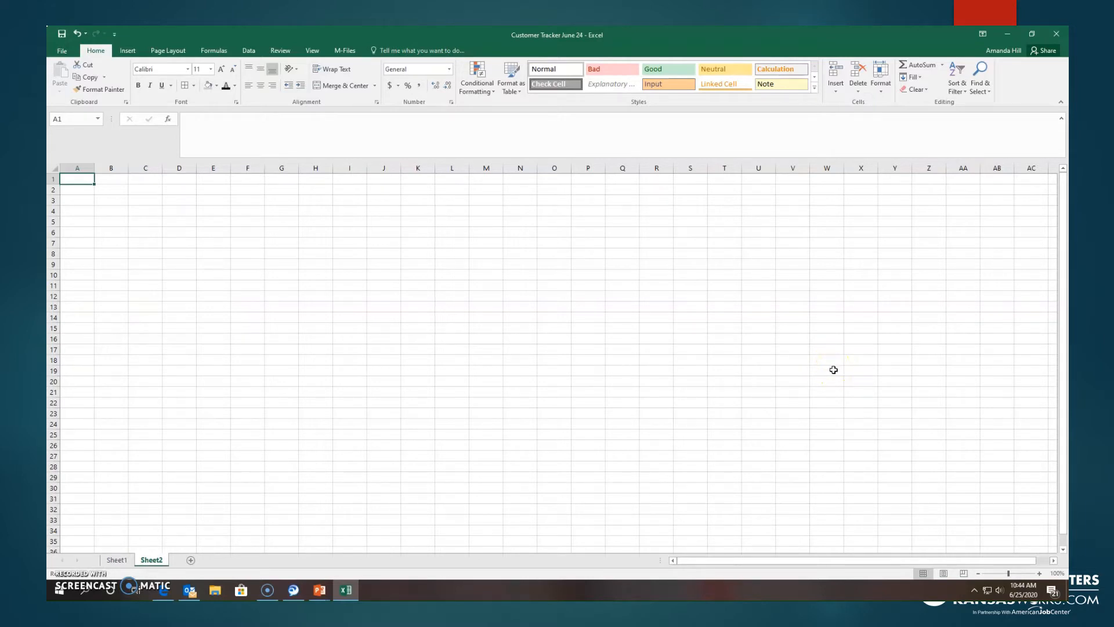
pyautogui.click(107, 566)
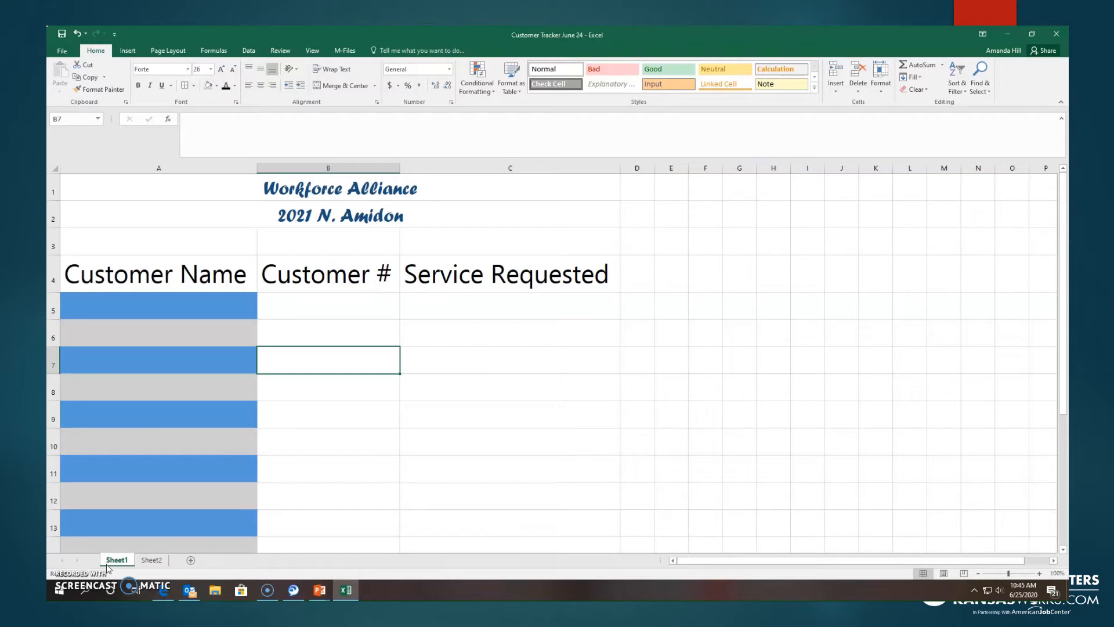
pyautogui.click(116, 562)
pyautogui.rightClick(116, 560)
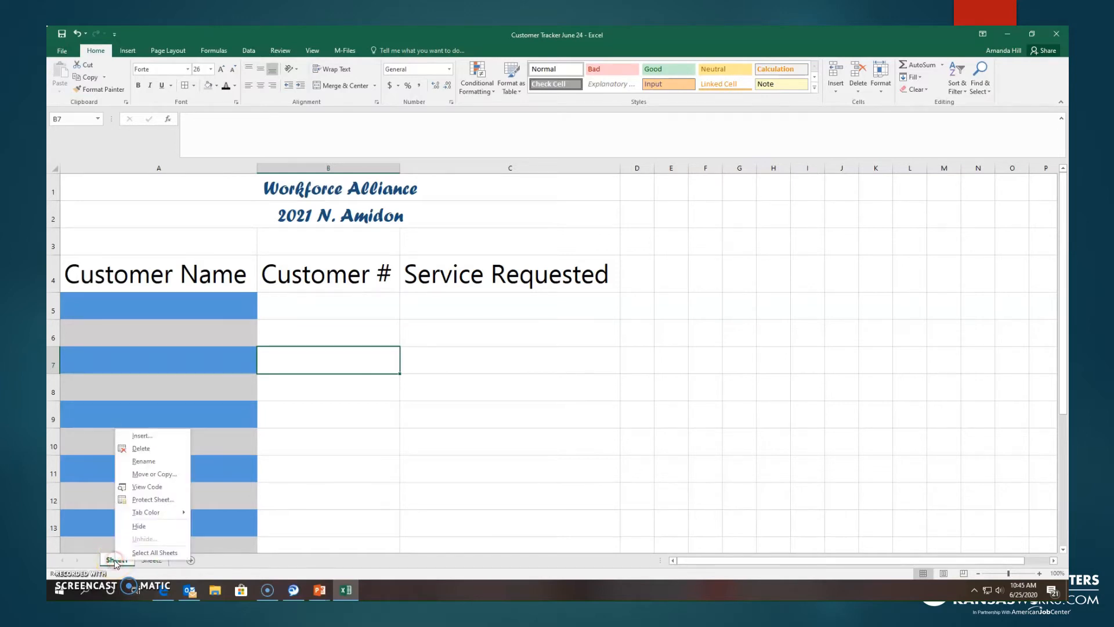
pyautogui.click(144, 461)
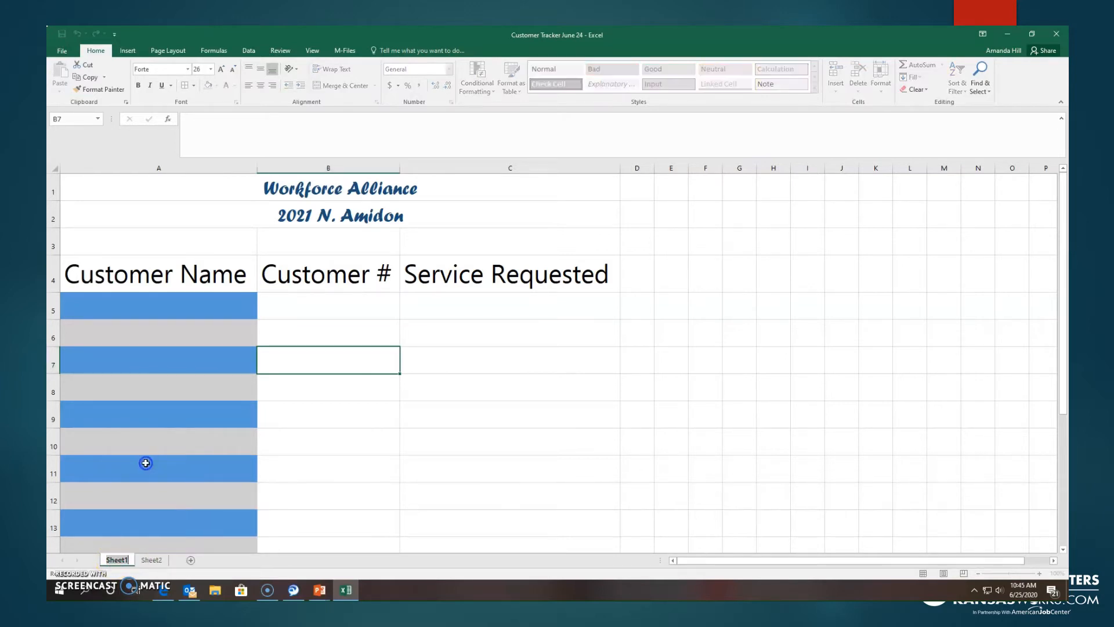
pyautogui.write('June 24')
pyautogui.click(145, 483)
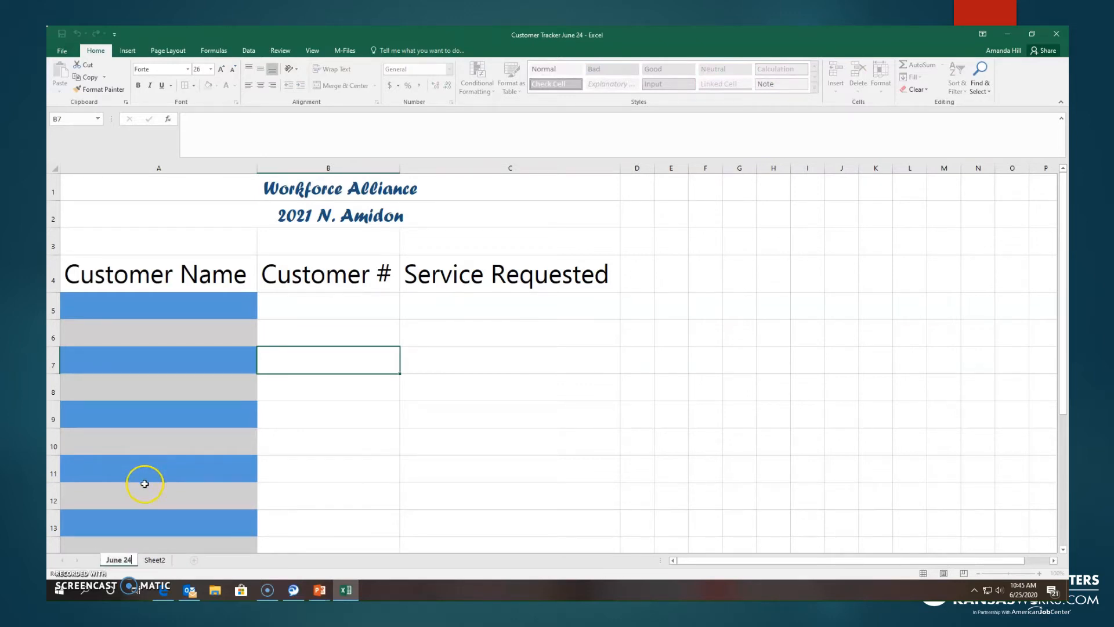
pyautogui.click(303, 518)
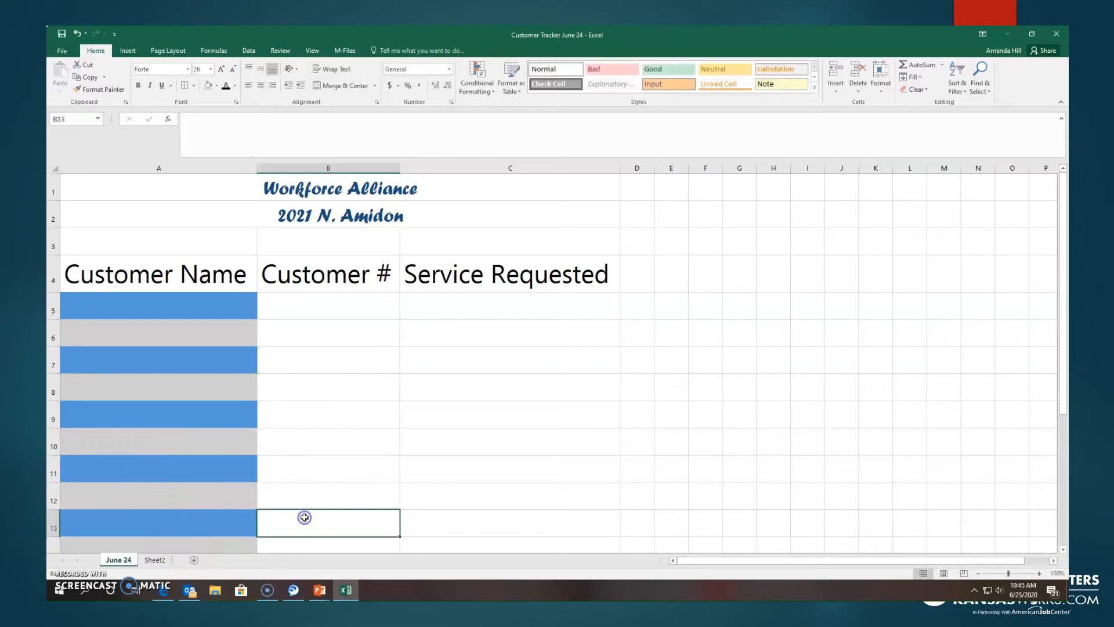
# - Create a copy of the June 24 sheet within the same workbook, placed before the original
pyautogui.click(196, 561)
pyautogui.rightClick(117, 564)
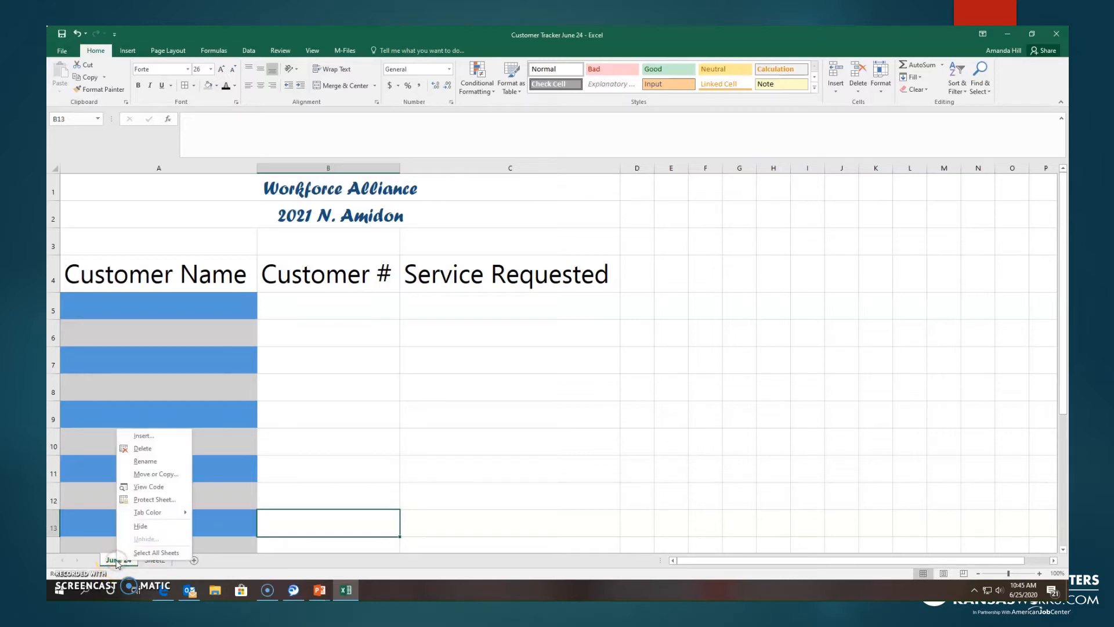
pyautogui.click(156, 475)
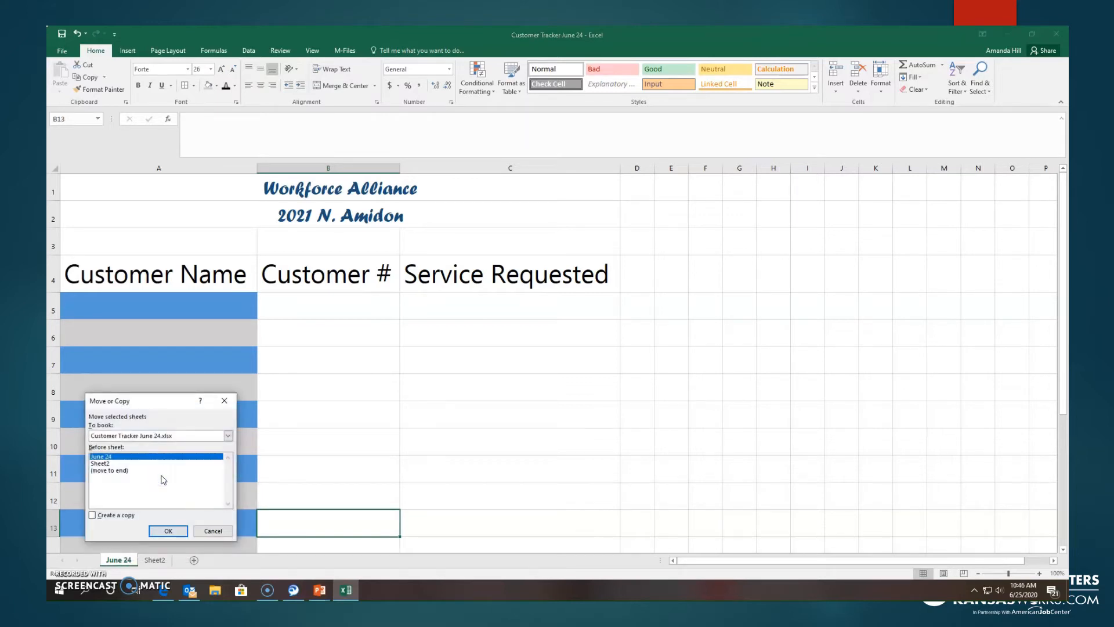
pyautogui.click(93, 516)
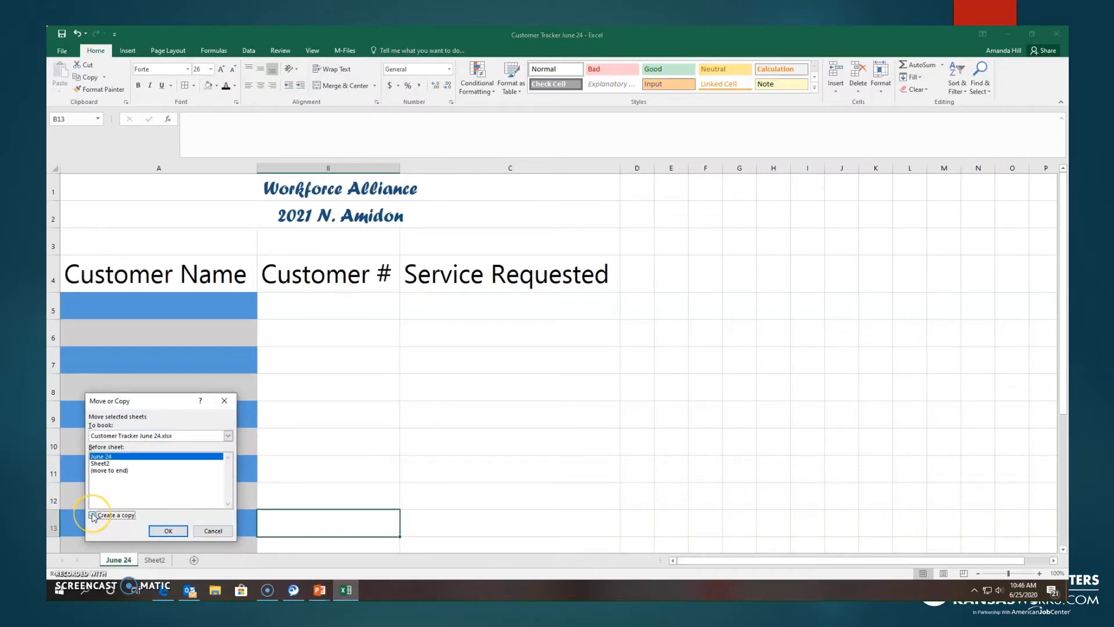
pyautogui.click(169, 530)
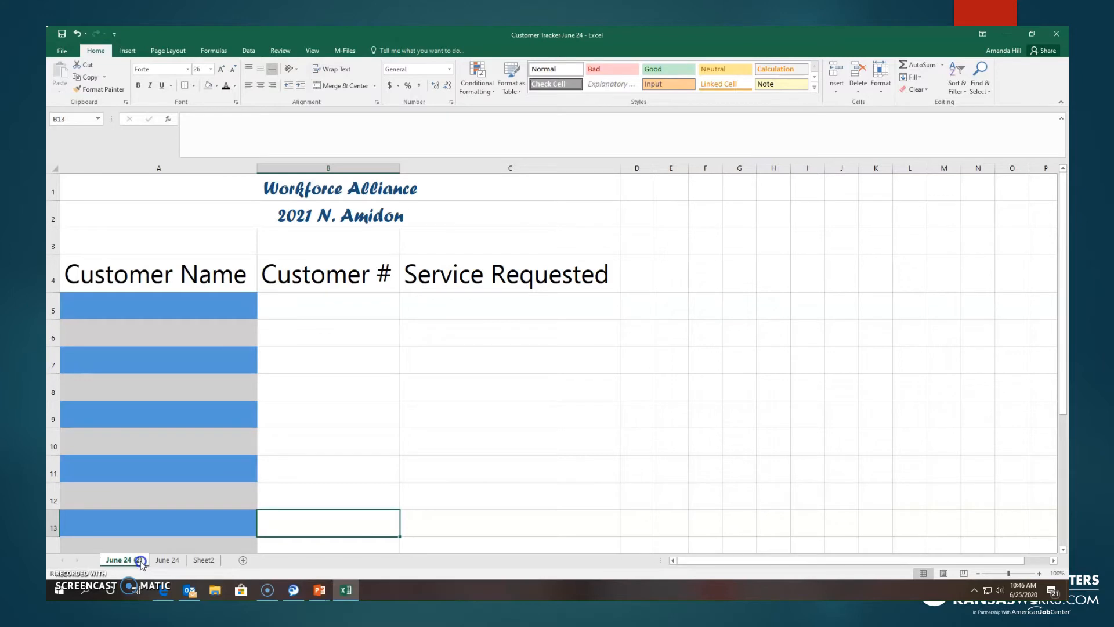
# - Rename the copied June 24 sheet as June 25
pyautogui.rightClick(138, 561)
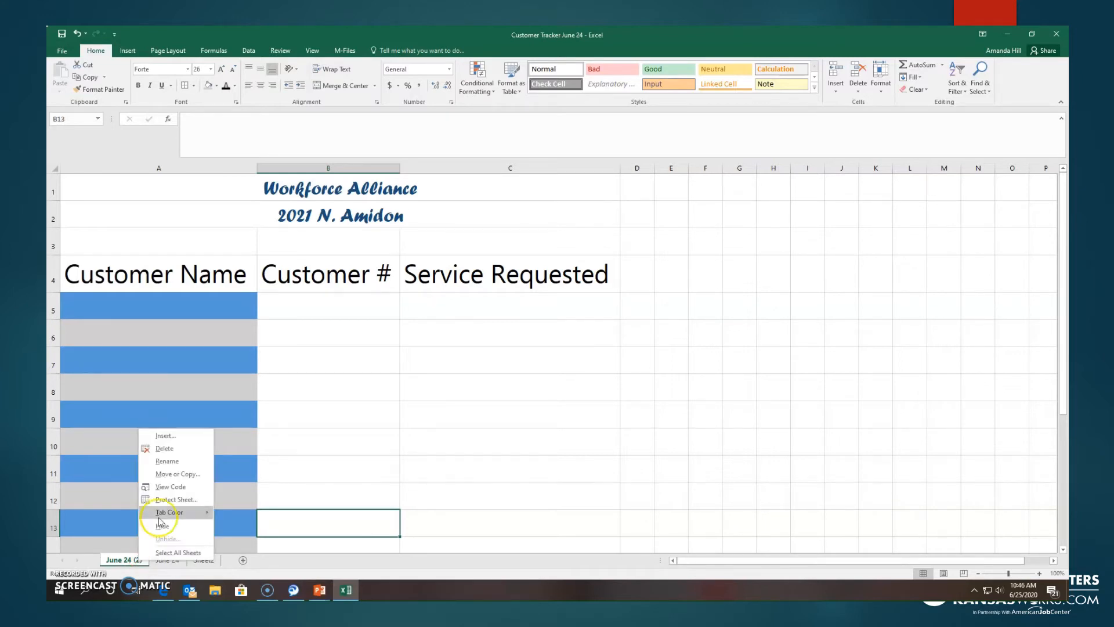
pyautogui.click(173, 461)
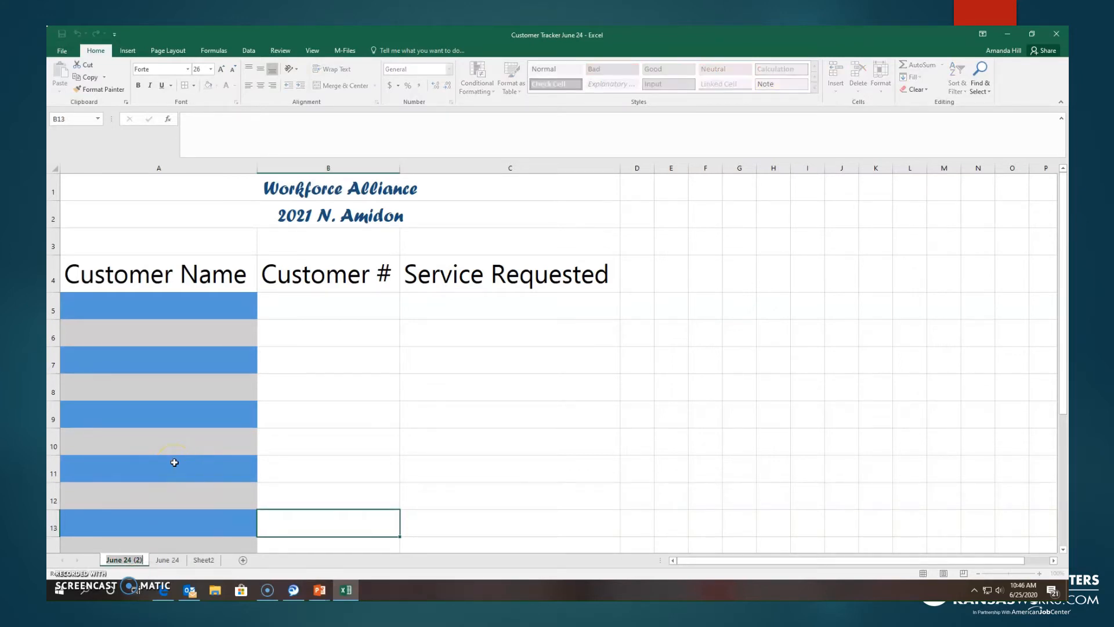
pyautogui.write('June')
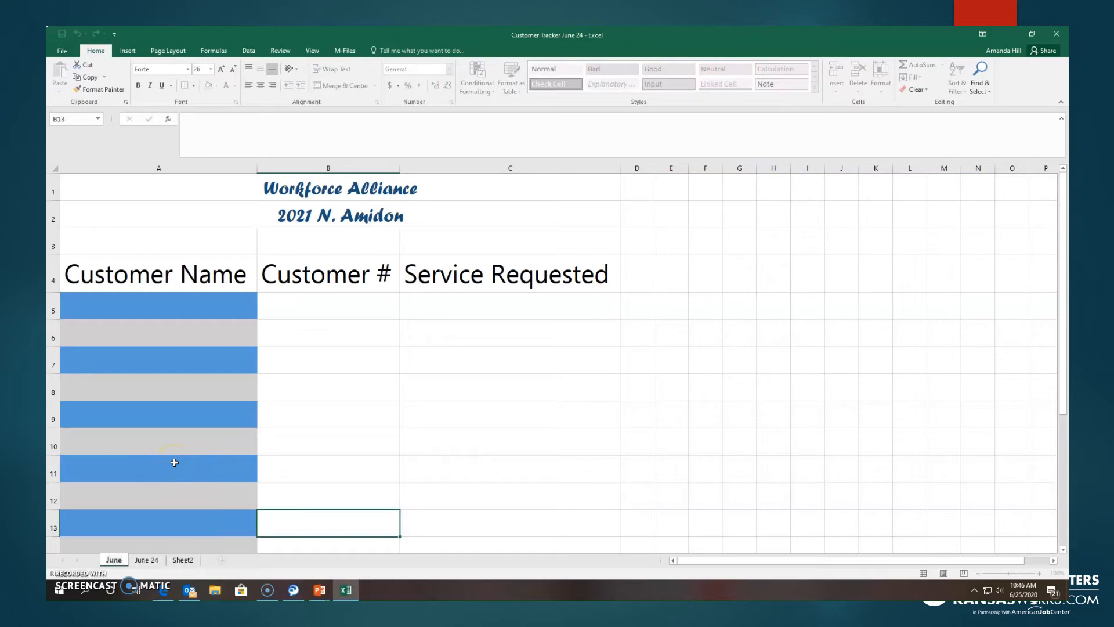
pyautogui.write(' 25')
pyautogui.click(317, 544)
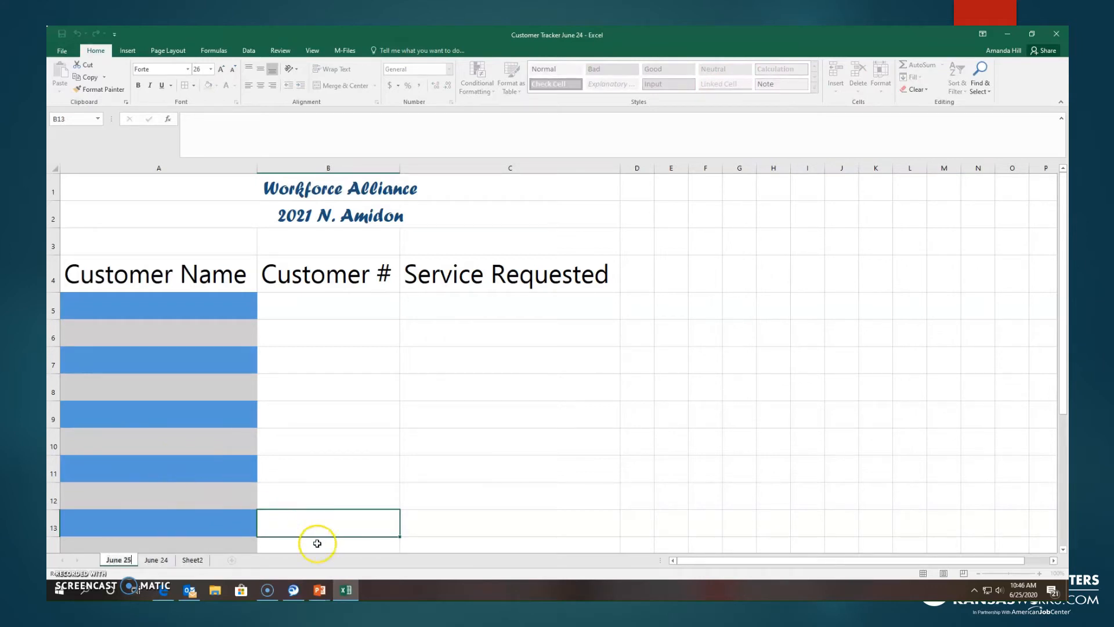
# - Create a copy of the June 25 sheet within the same workbook, placed before the original
pyautogui.rightClick(131, 562)
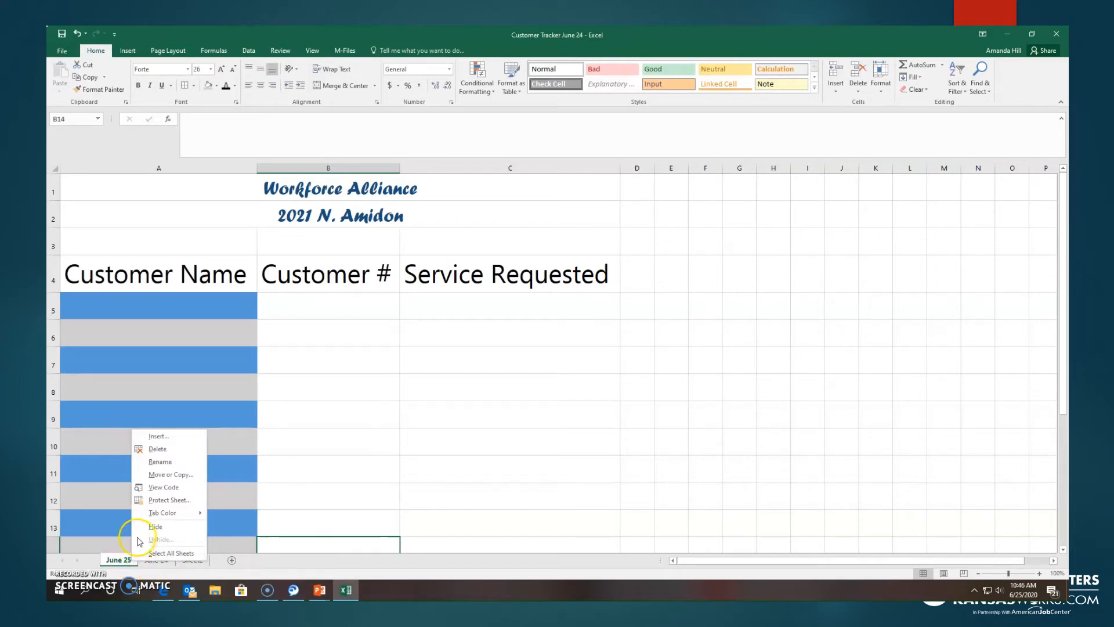
pyautogui.click(158, 475)
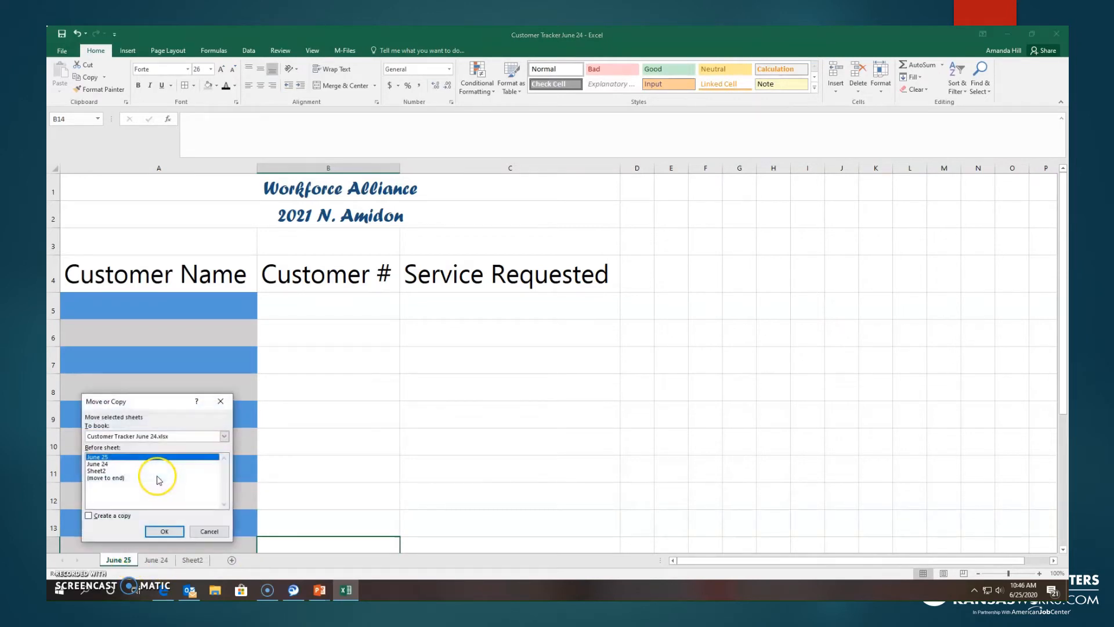
pyautogui.click(89, 515)
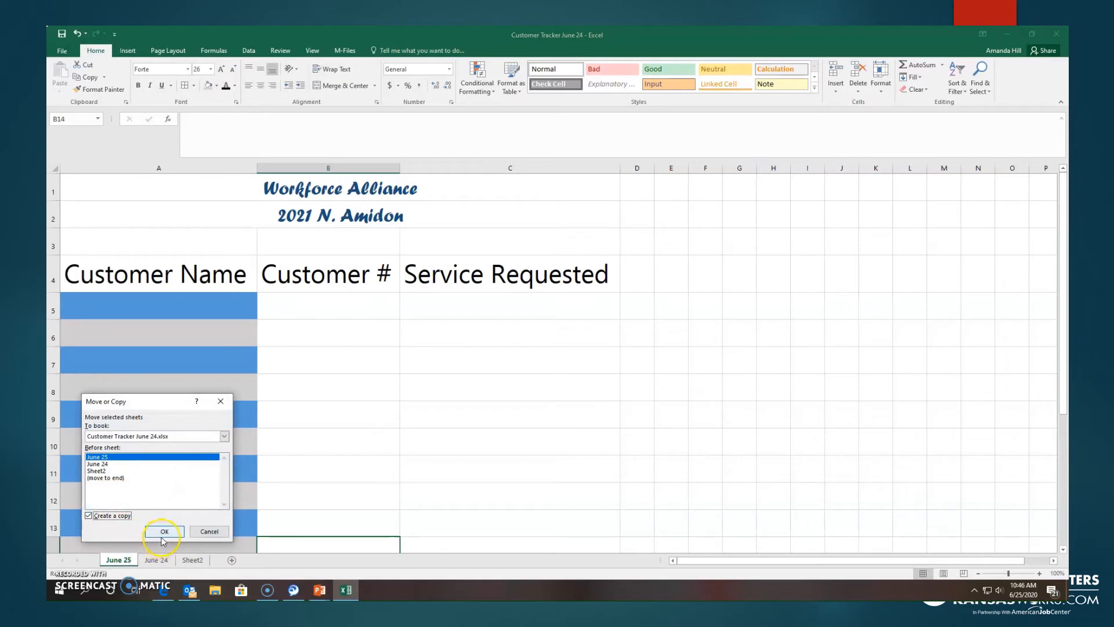
pyautogui.click(163, 532)
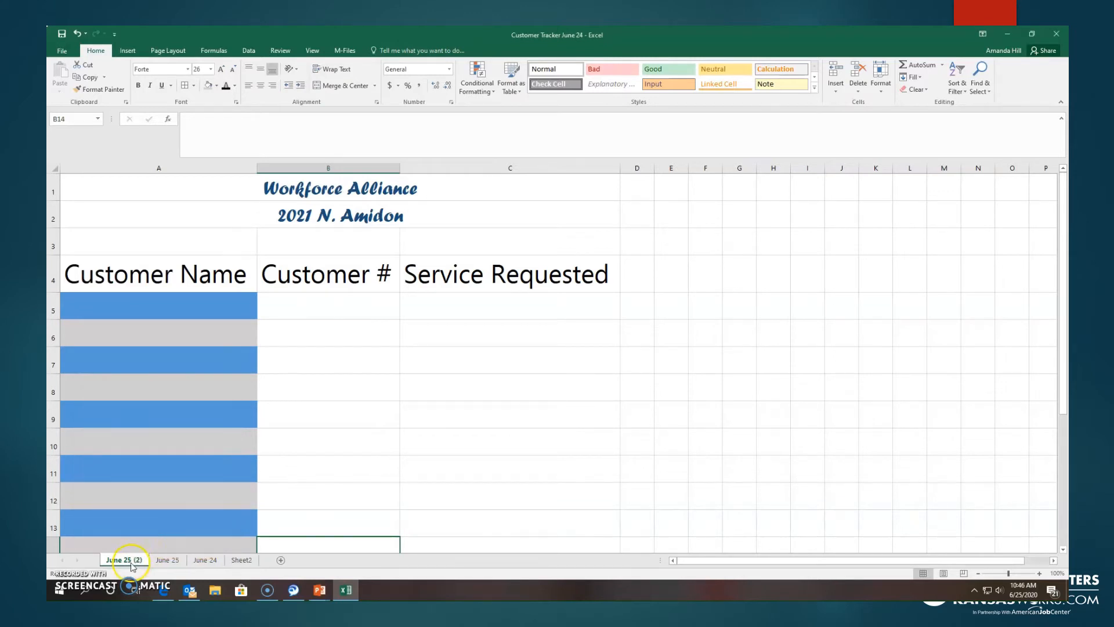
# - Rename the copied June 25 sheet as June 26
pyautogui.rightClick(124, 560)
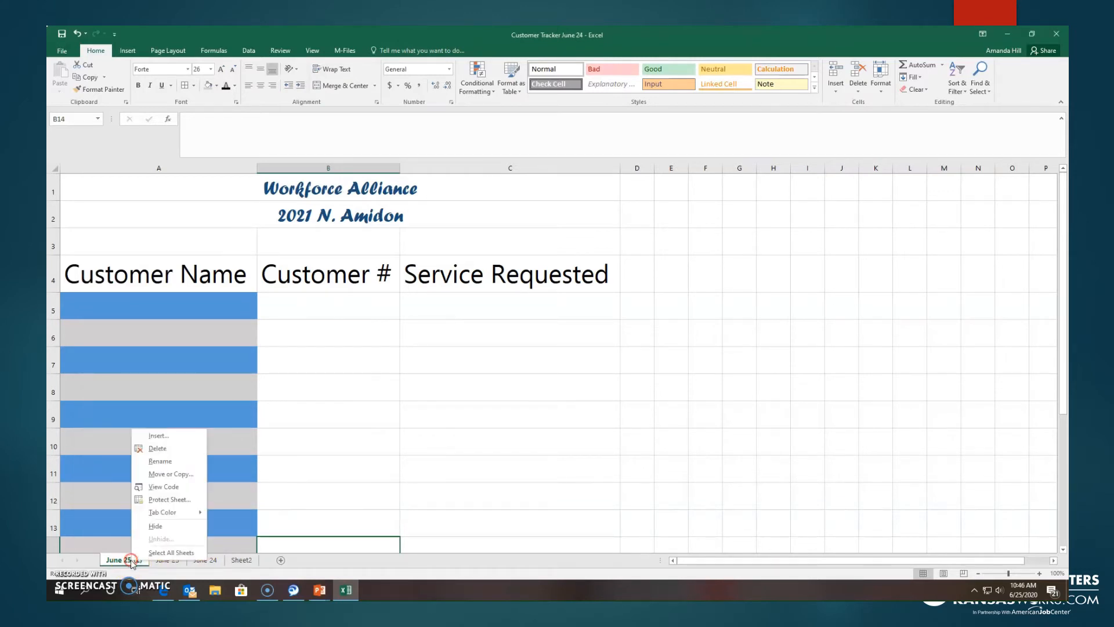
pyautogui.click(162, 462)
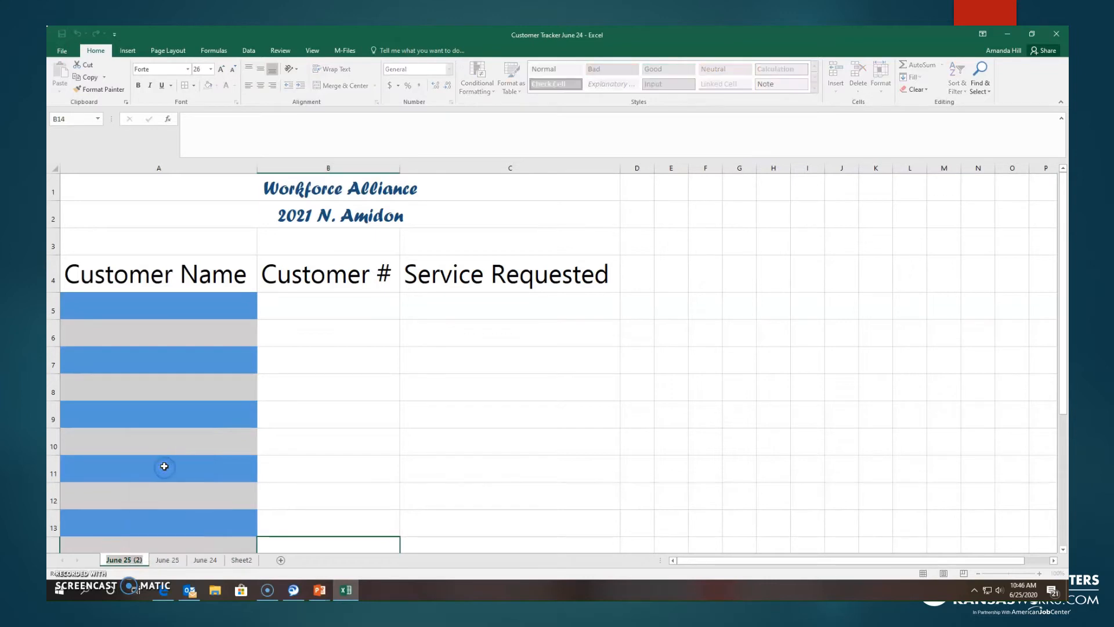
pyautogui.write('June')
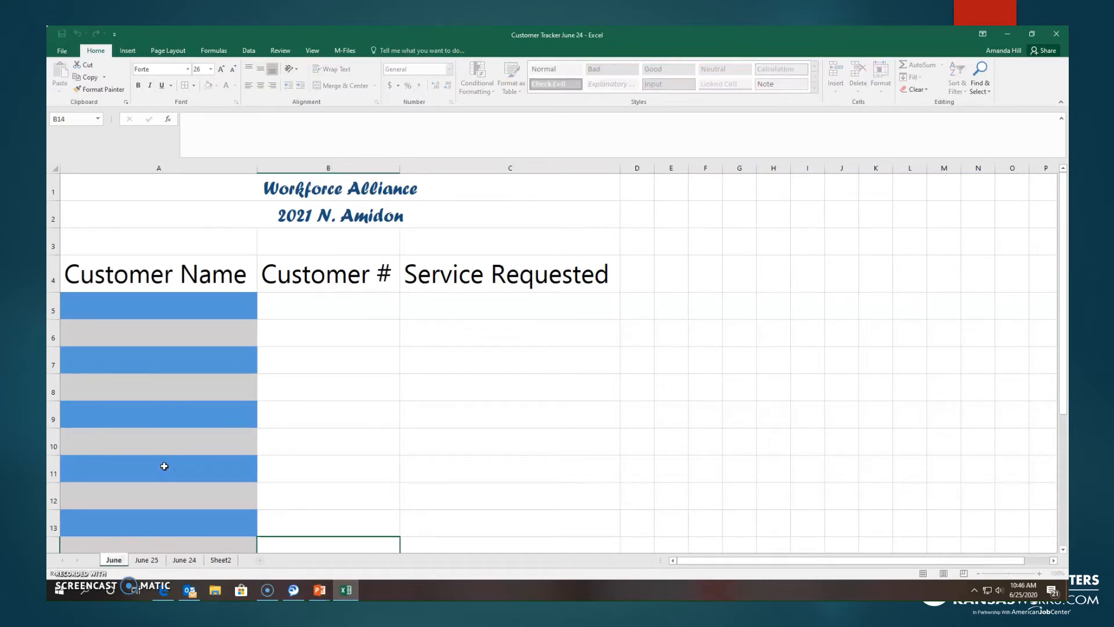
pyautogui.write('26')
pyautogui.press('BackSpace')
pyautogui.press('BackSpace')
pyautogui.write('26')
pyautogui.click(292, 562)
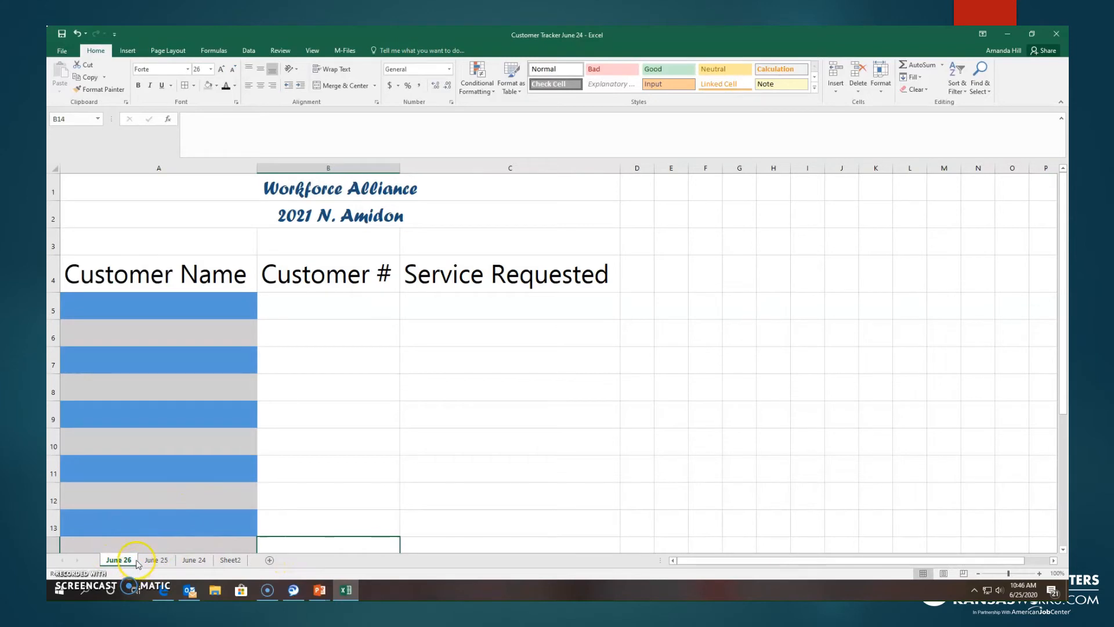
# - Reorder the dated sheets chronologically as June 24, June 25, June 26, ahead of Sheet2
pyautogui.moveTo(119, 560); pyautogui.dragTo(163, 569)
pyautogui.moveTo(164, 569); pyautogui.dragTo(187, 562)
pyautogui.click(187, 562)
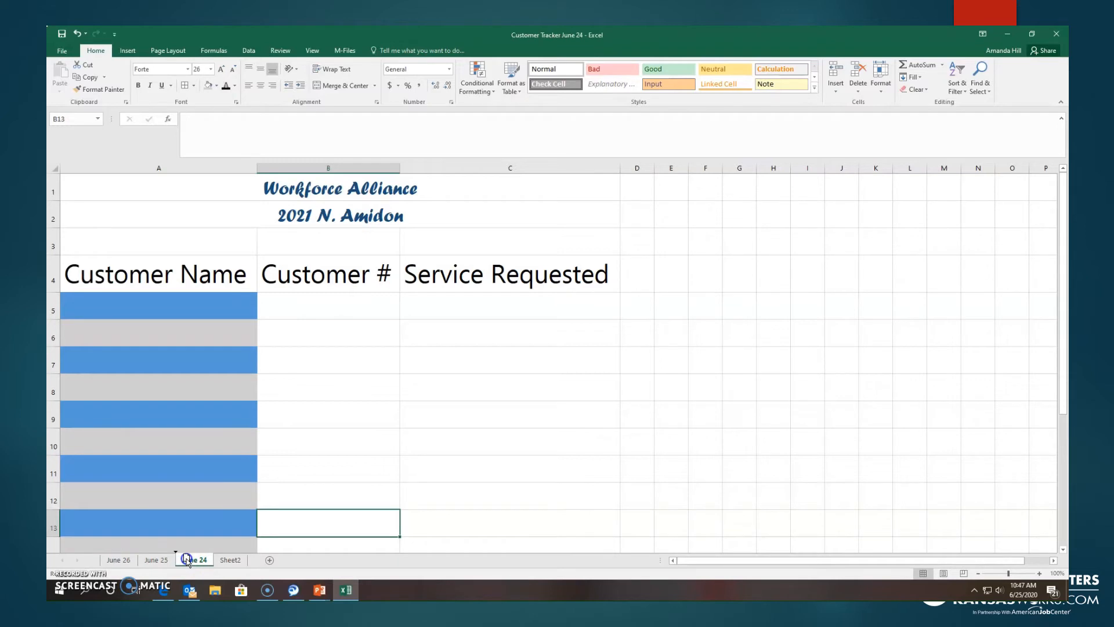
pyautogui.moveTo(187, 561); pyautogui.dragTo(98, 557)
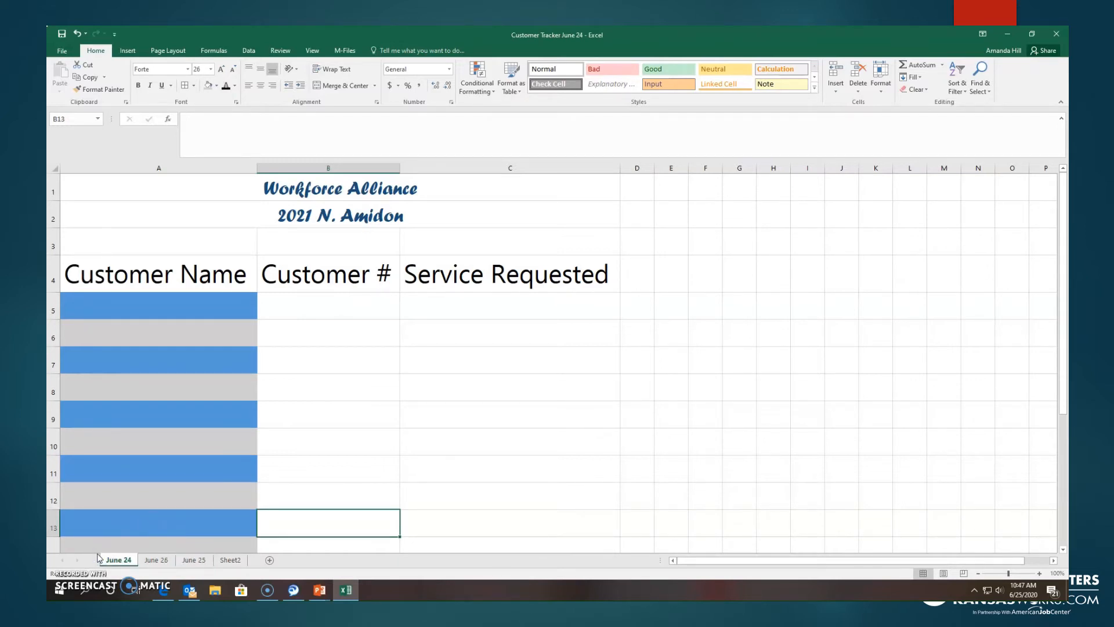
pyautogui.moveTo(192, 560)
pyautogui.mouseDown()
pyautogui.moveTo(180, 534)
pyautogui.moveTo(139, 557)
pyautogui.mouseUp()
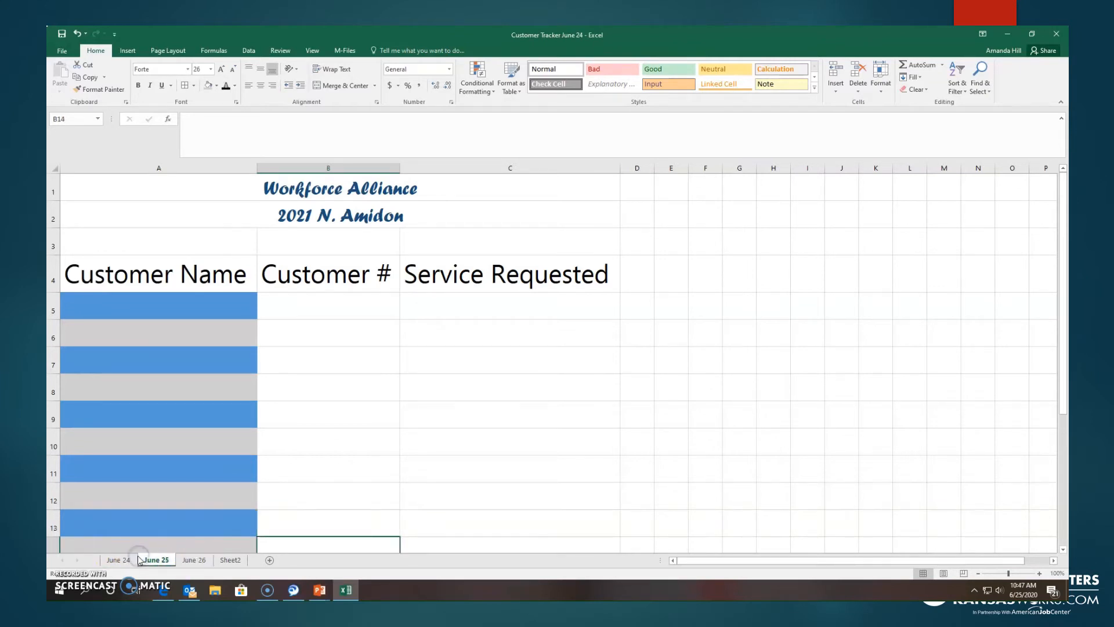
# - Look through the June 24, June 25 and June 26 sheets to compare their layouts
pyautogui.click(119, 559)
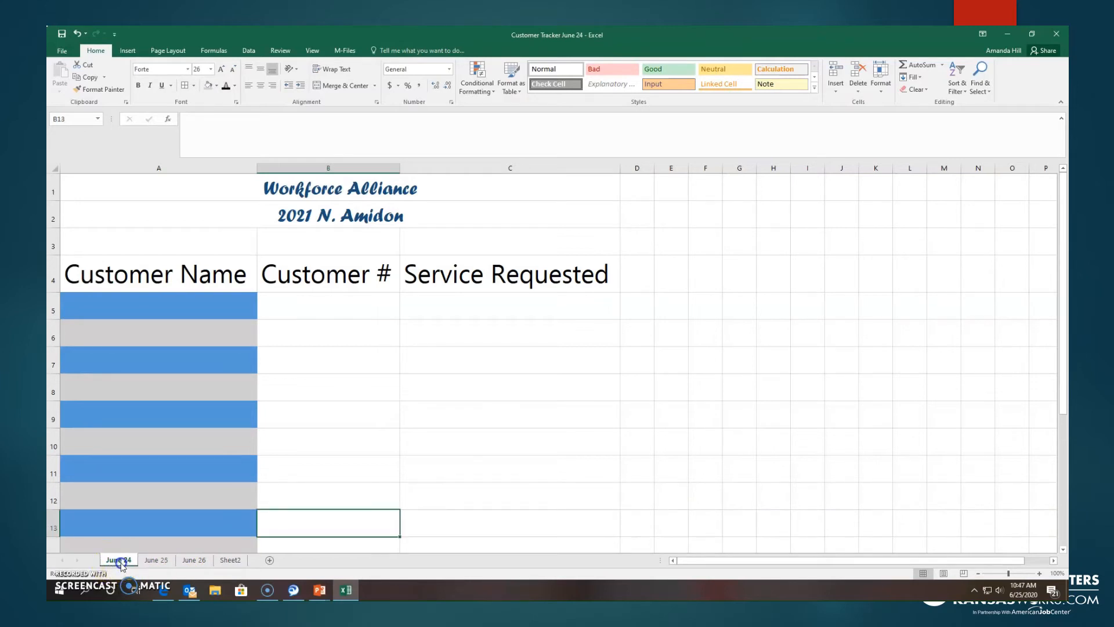
pyautogui.click(152, 559)
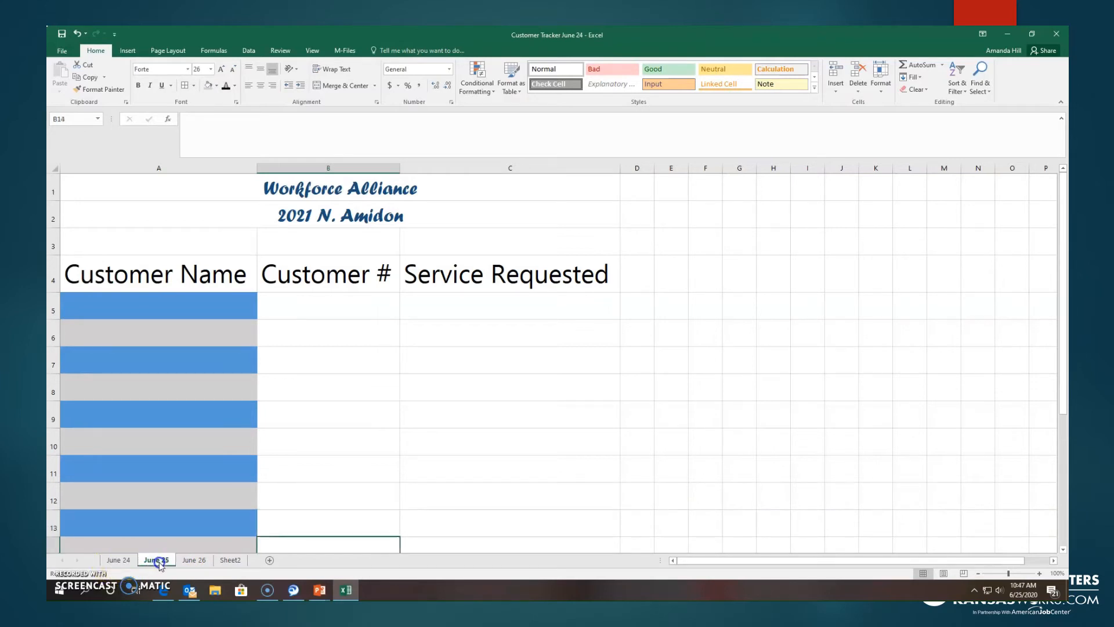
pyautogui.click(195, 560)
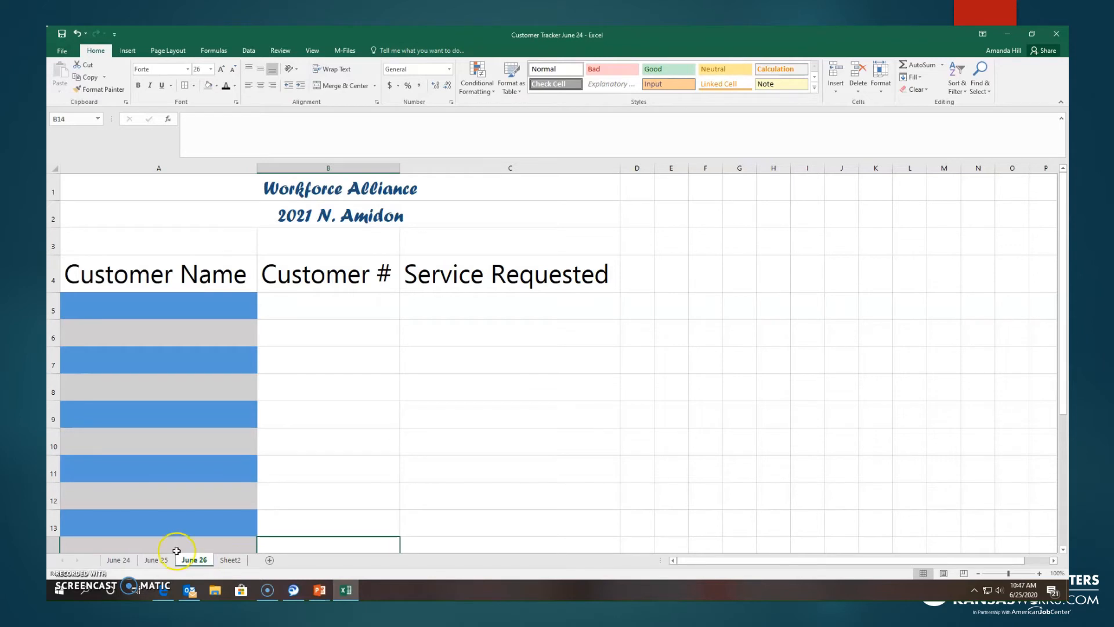
pyautogui.click(118, 560)
pyautogui.click(122, 480)
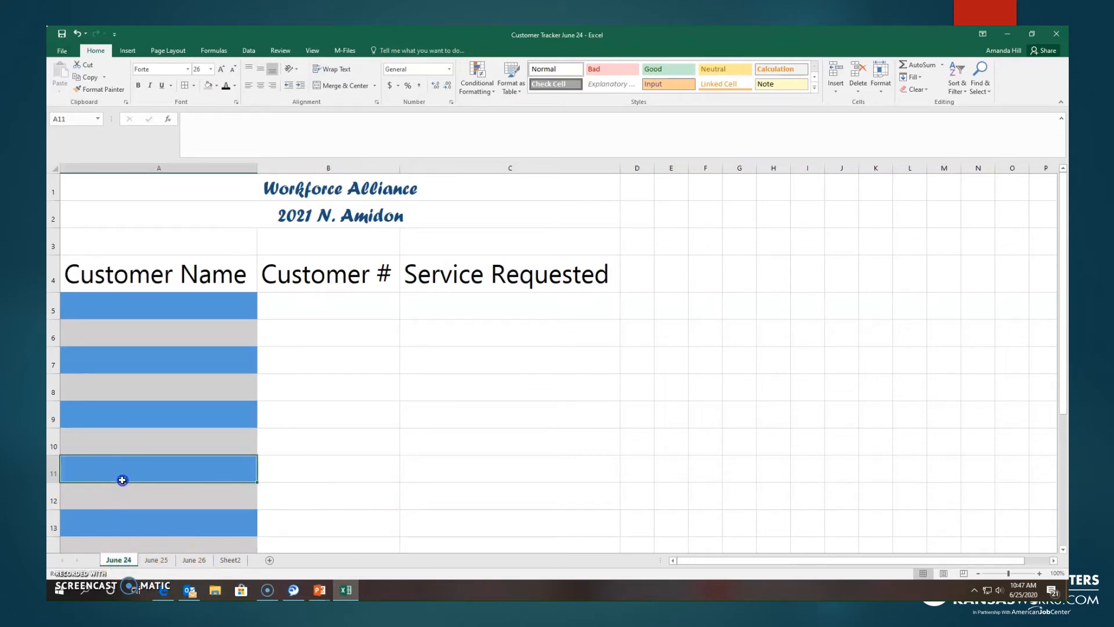
pyautogui.click(155, 559)
pyautogui.click(193, 560)
# - Enter a customer's full name in the first Customer Name row, cell A5, of the June 24 sheet
pyautogui.click(118, 560)
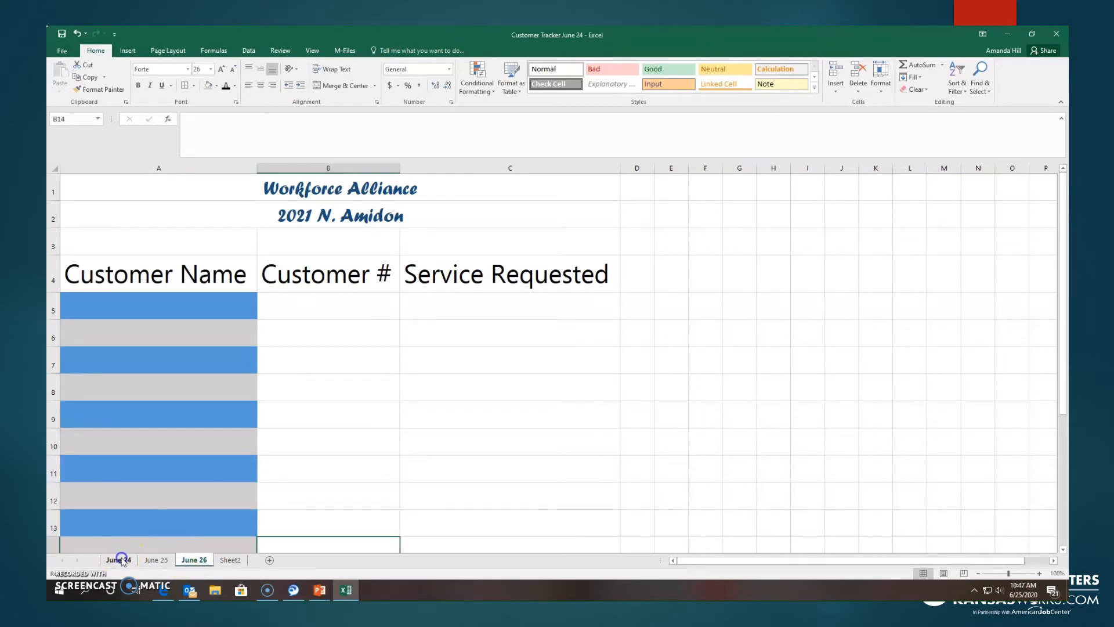
pyautogui.click(145, 309)
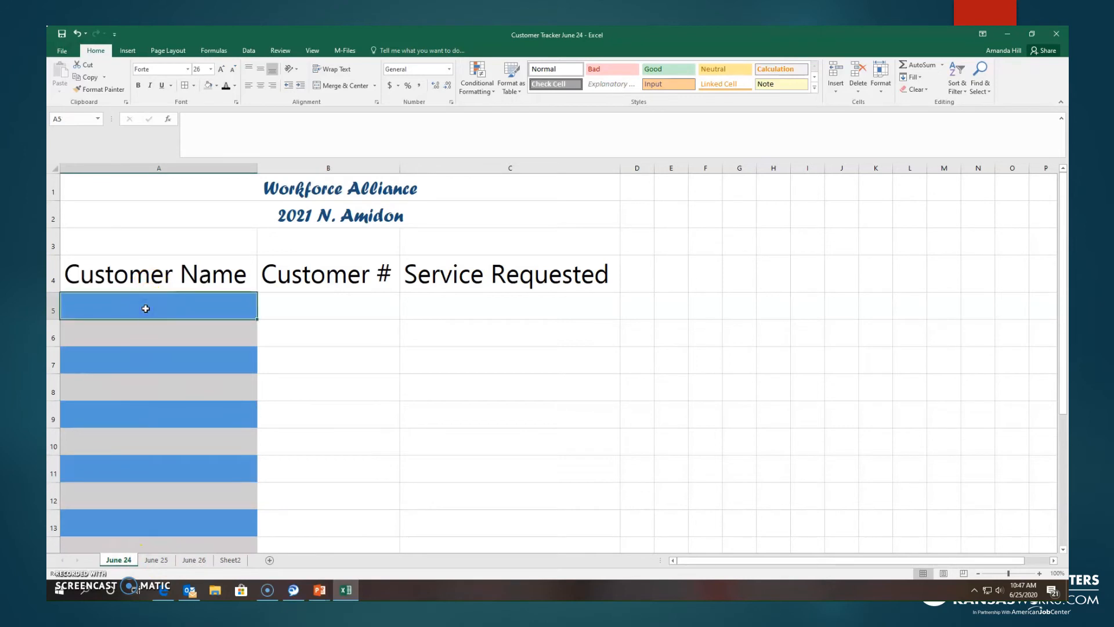
pyautogui.write('e Done')
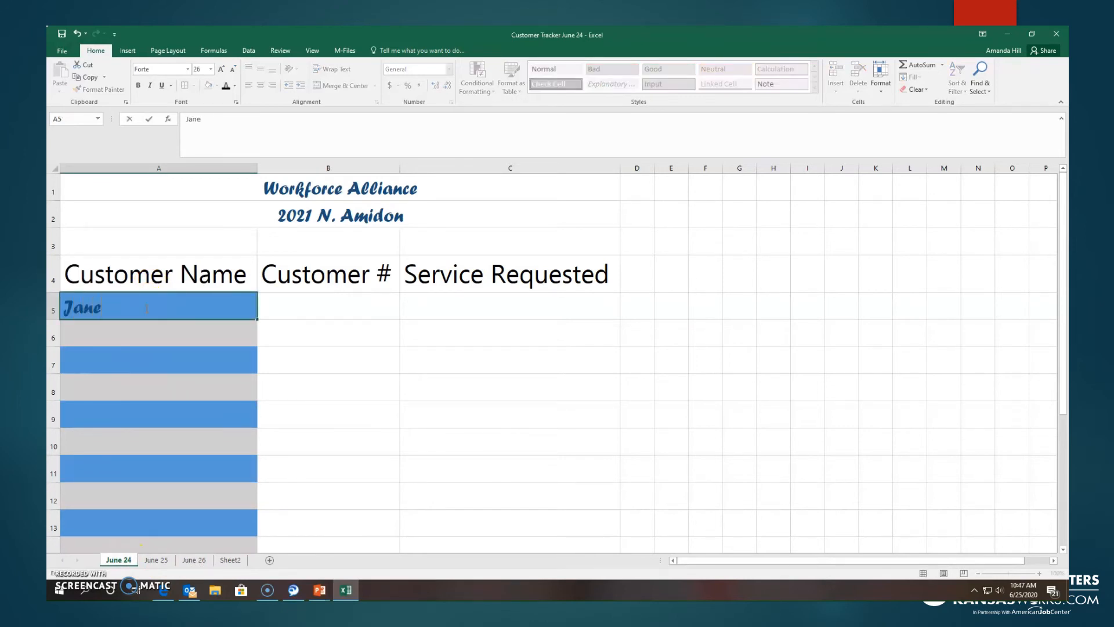
pyautogui.press('BackSpace')
pyautogui.press('BackSpace')
pyautogui.write('e')
# - Enter a customer's full name in cell A5 of the June 25 sheet
pyautogui.click(156, 560)
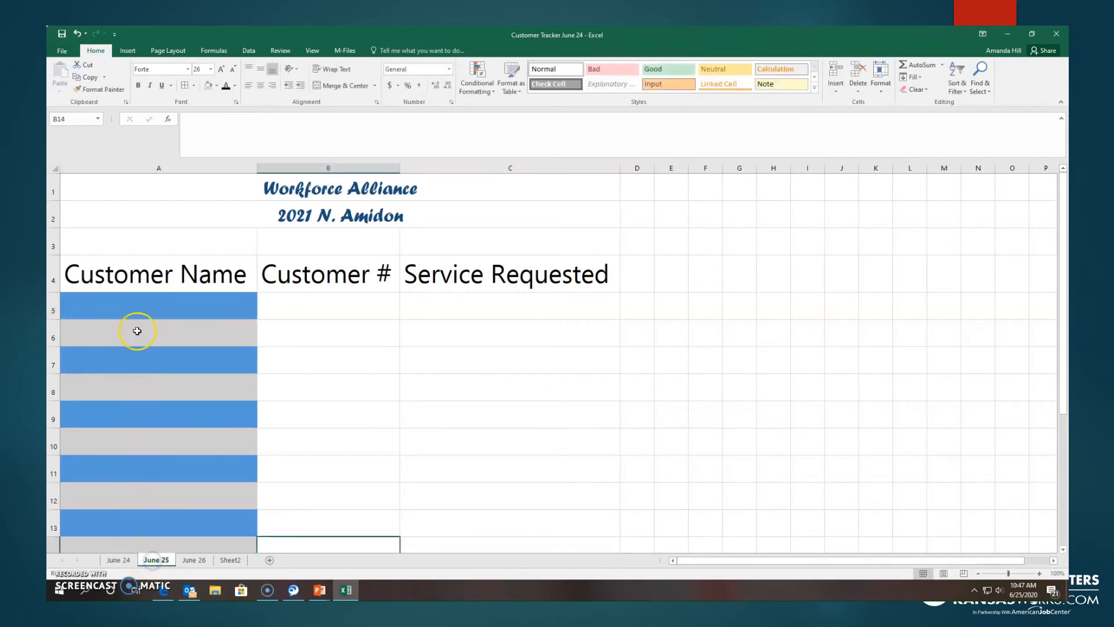
pyautogui.click(125, 301)
pyautogui.write('John')
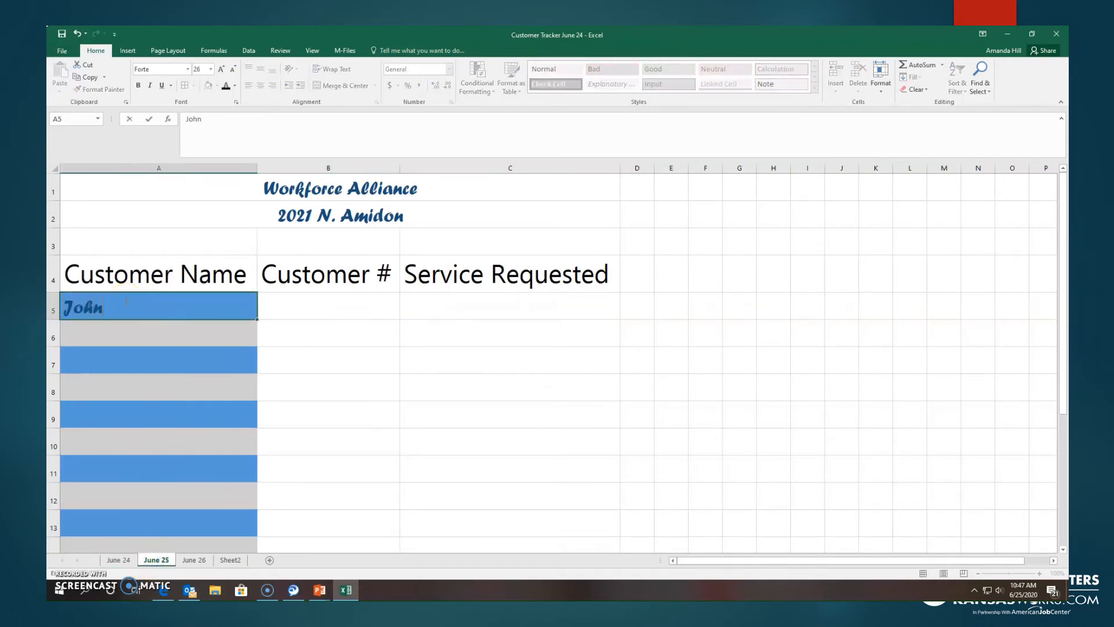
pyautogui.write(' Doe')
# - Enter a customer's full name in the first Customer Name row, cell A5, of the June 26 sheet
pyautogui.click(206, 560)
pyautogui.click(126, 307)
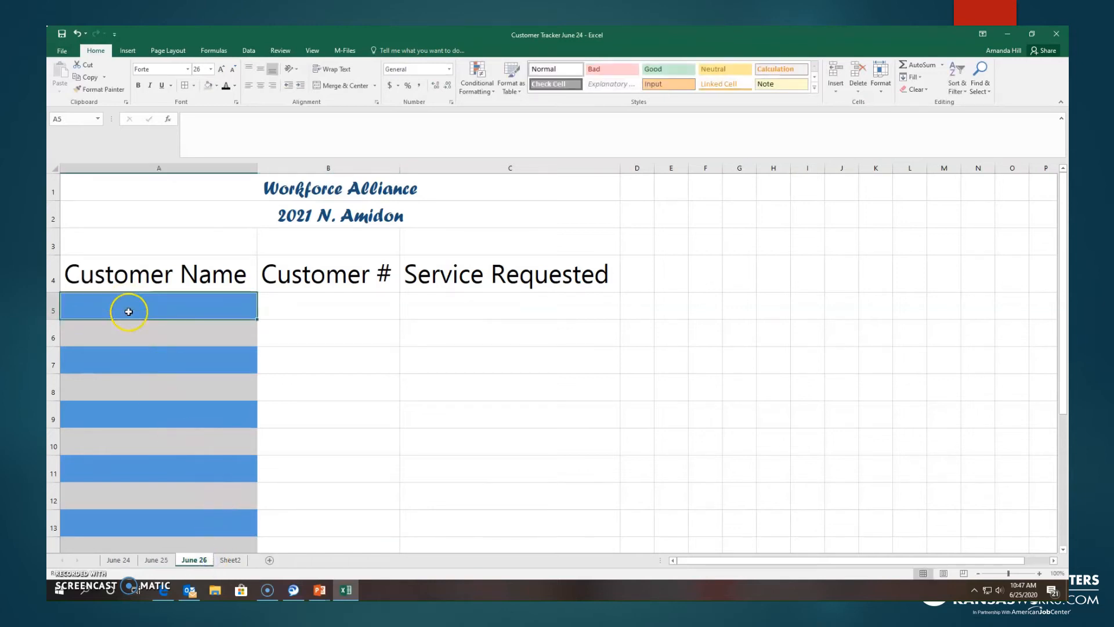
pyautogui.write('John Smith')
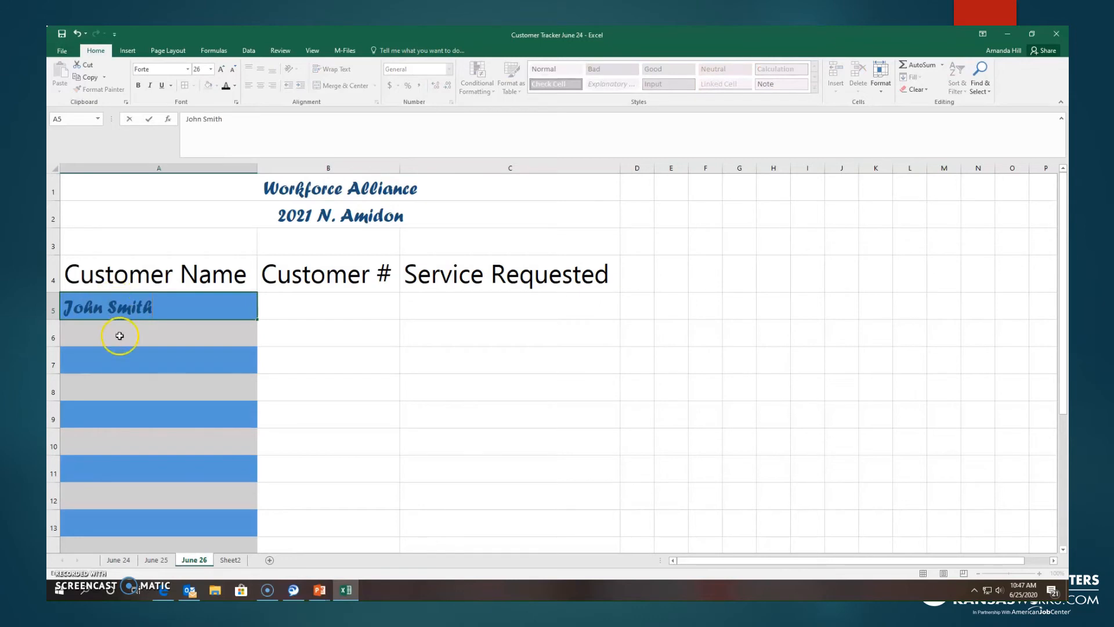
pyautogui.click(116, 332)
# - Review the customer entries on the June 24, June 25 and June 26 sheets
pyautogui.click(125, 562)
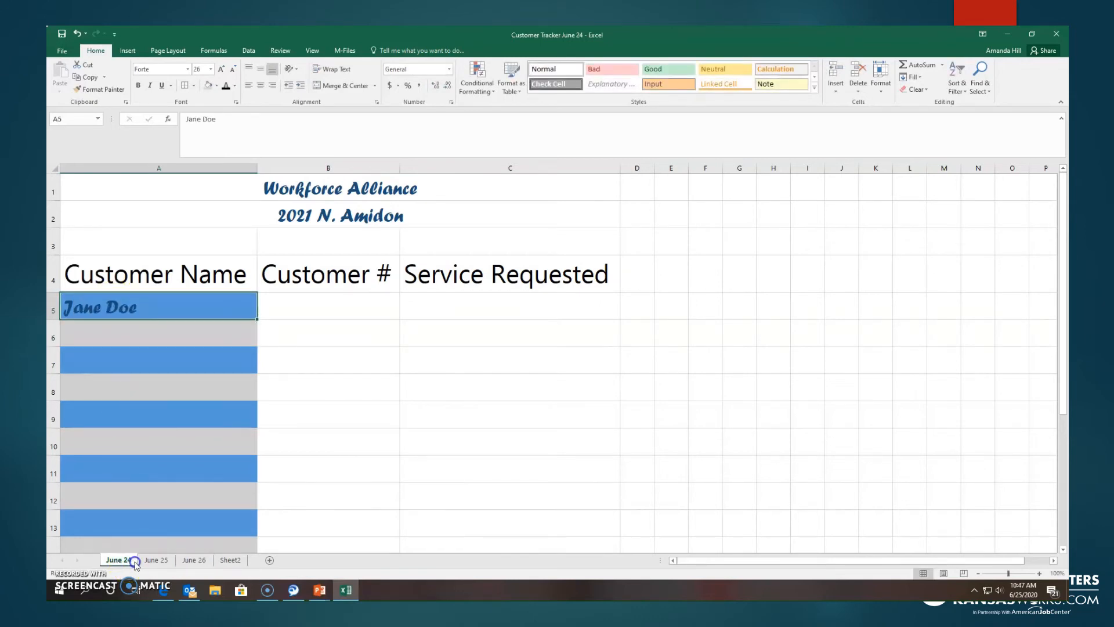
pyautogui.click(153, 561)
pyautogui.click(197, 561)
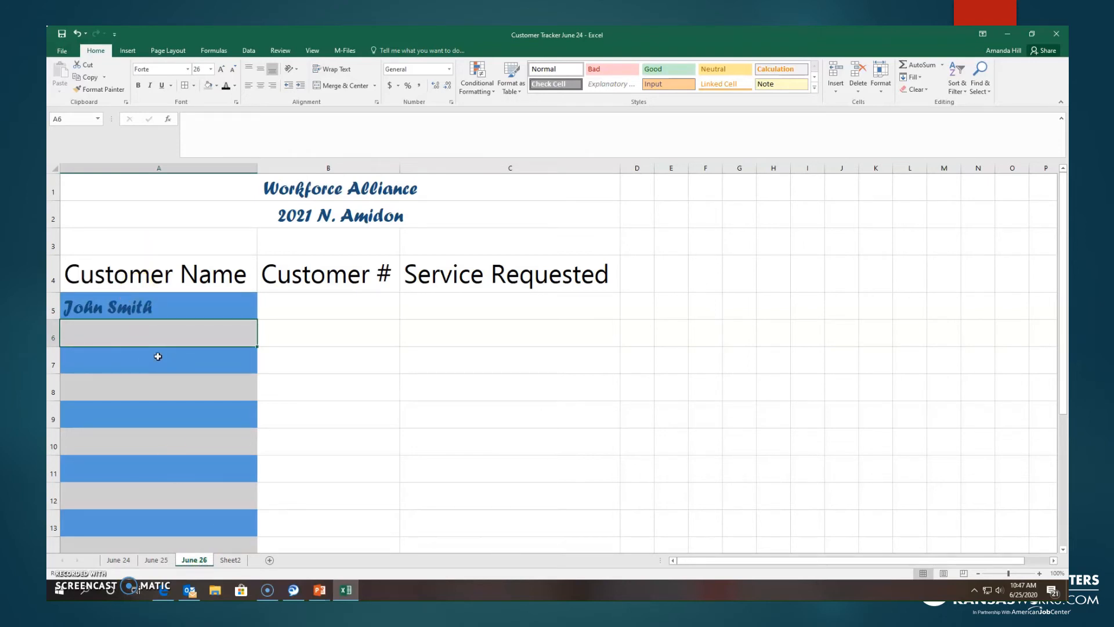
pyautogui.click(229, 560)
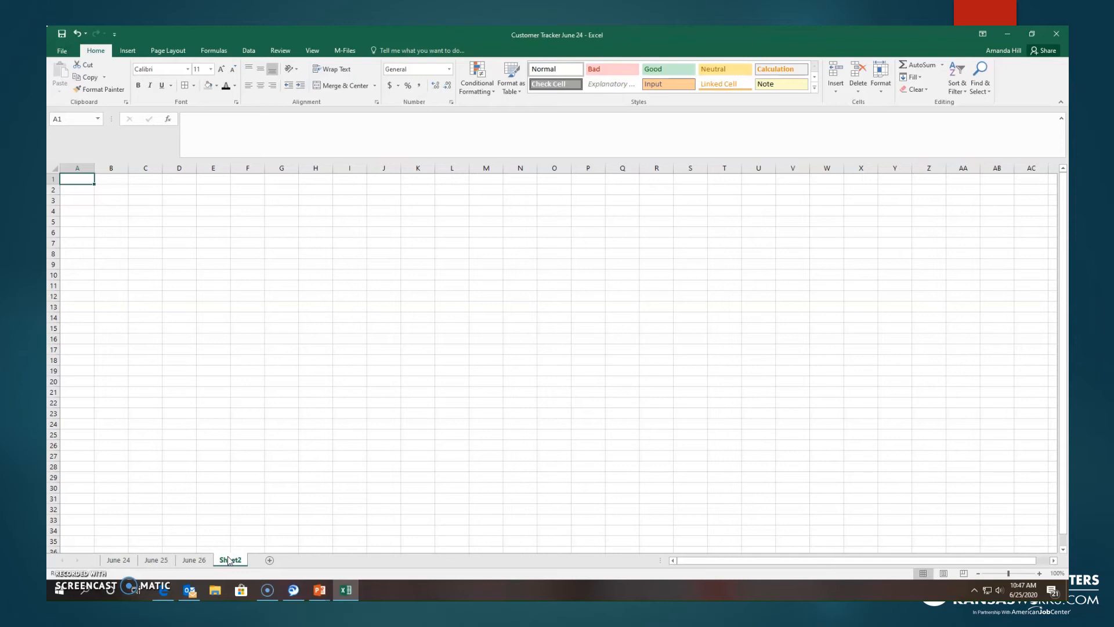
pyautogui.write('Nam')
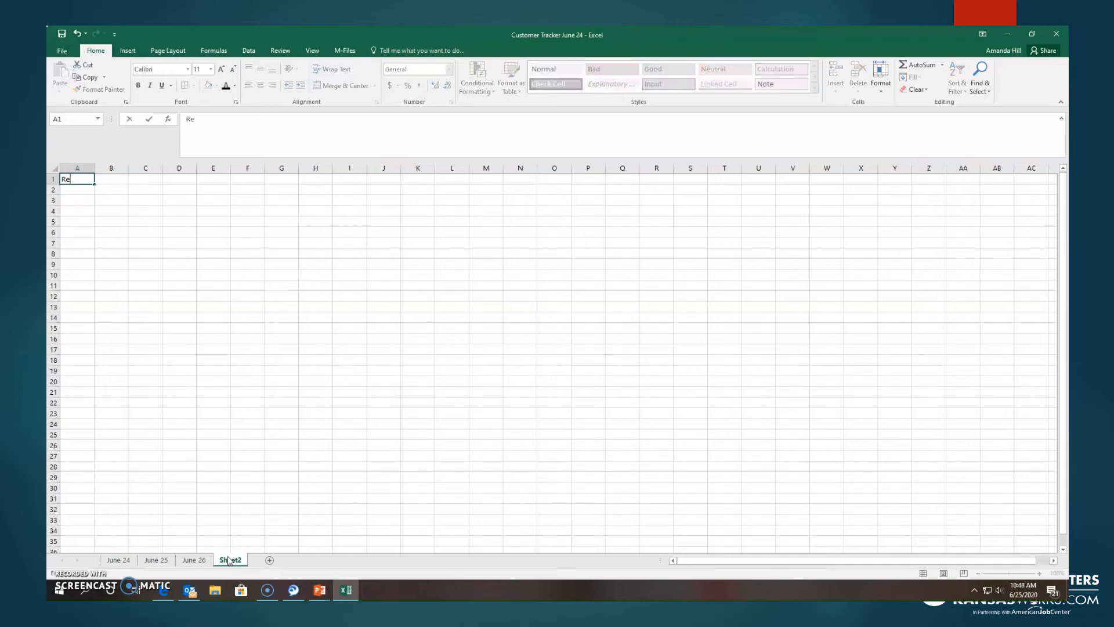
pyautogui.press('BackSpace')
pyautogui.press('BackSpace')
pyautogui.press('BackSpace')
pyautogui.rightClick(228, 560)
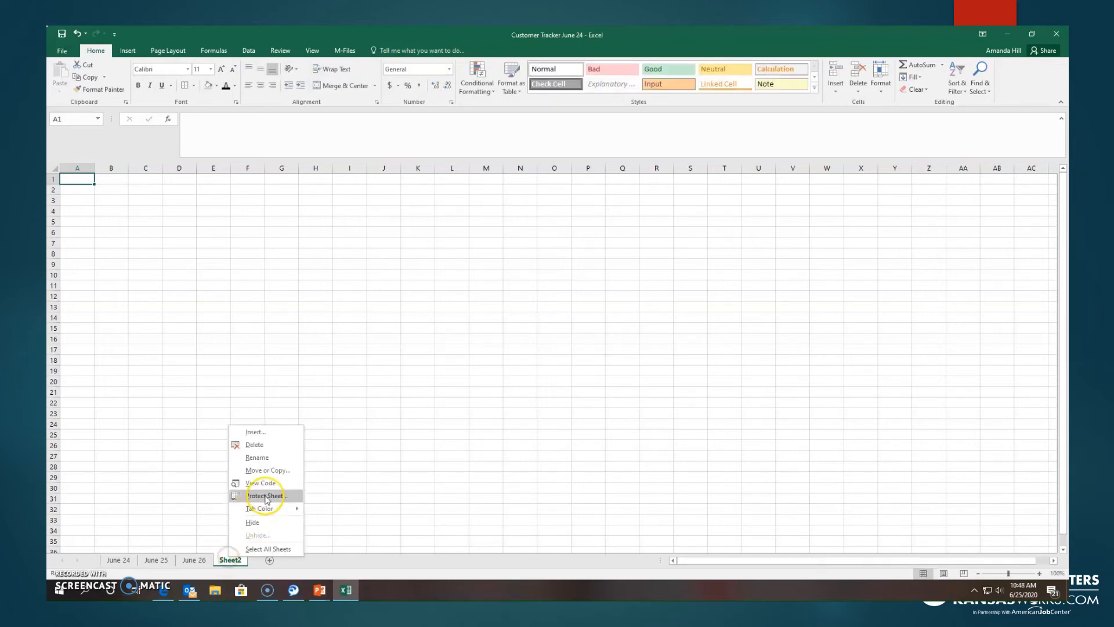
pyautogui.click(269, 469)
pyautogui.click(319, 521)
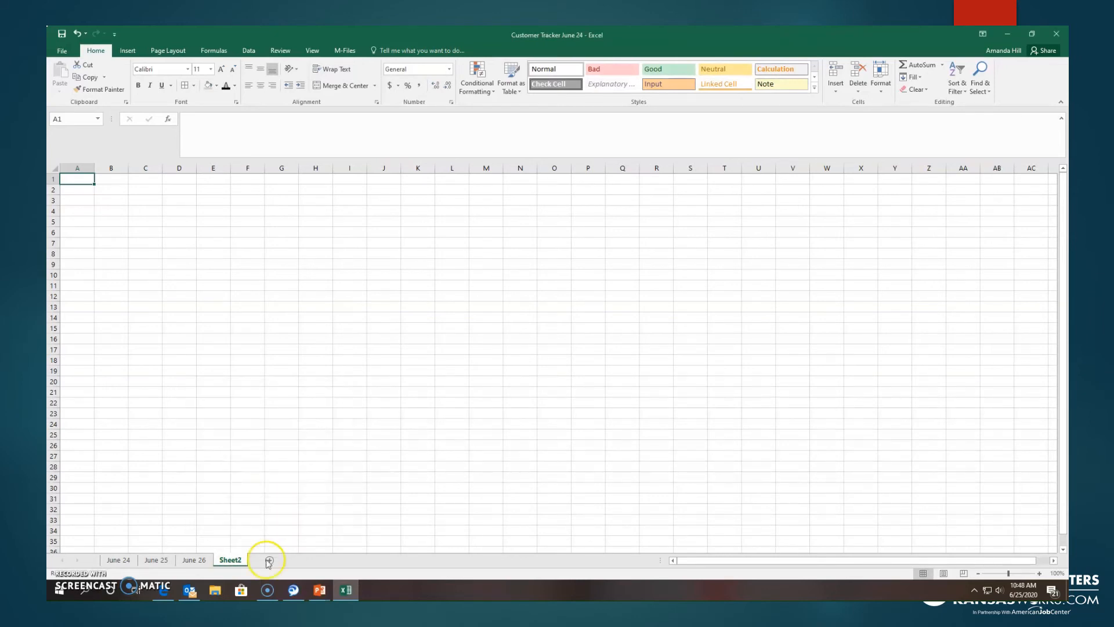
# - Rename Sheet2 as "Report for June"
pyautogui.rightClick(230, 560)
pyautogui.click(280, 460)
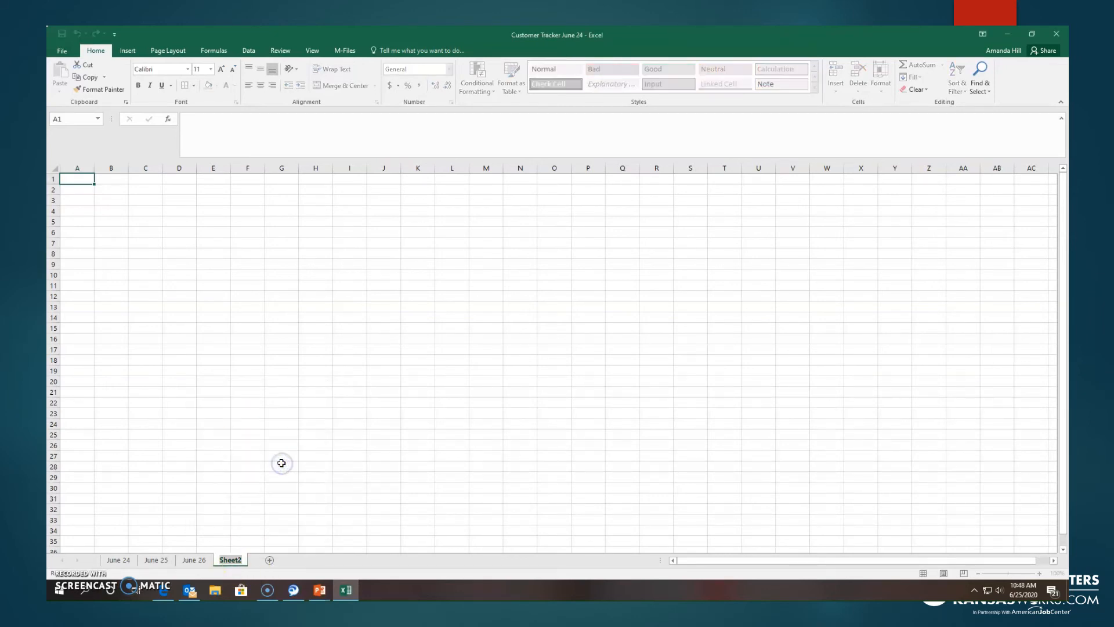
pyautogui.write('Report for June')
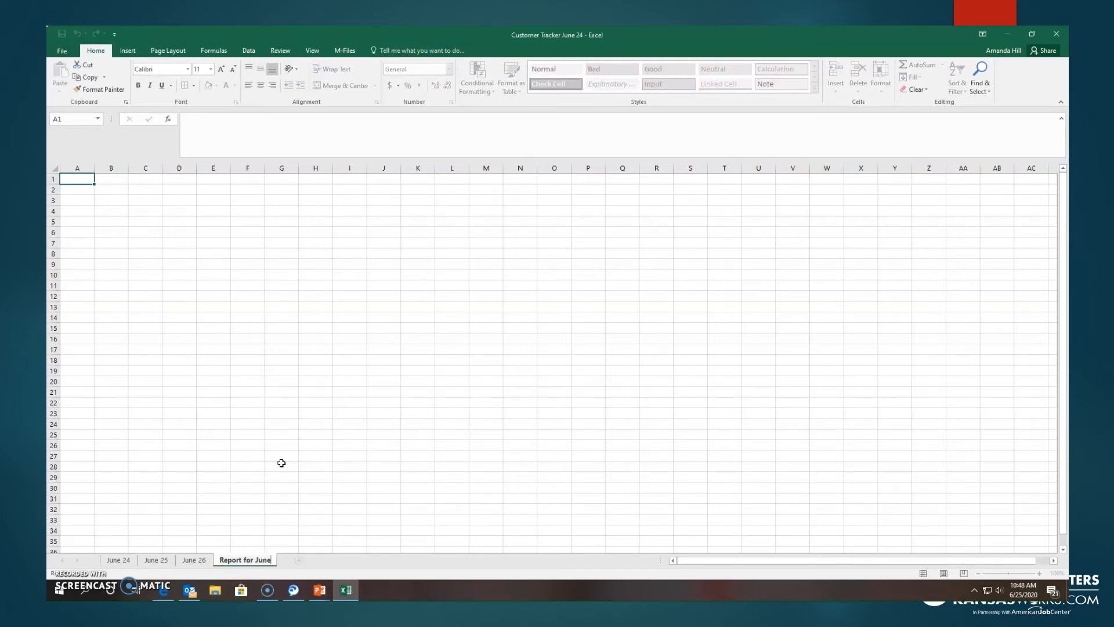
pyautogui.click(324, 554)
pyautogui.click(251, 561)
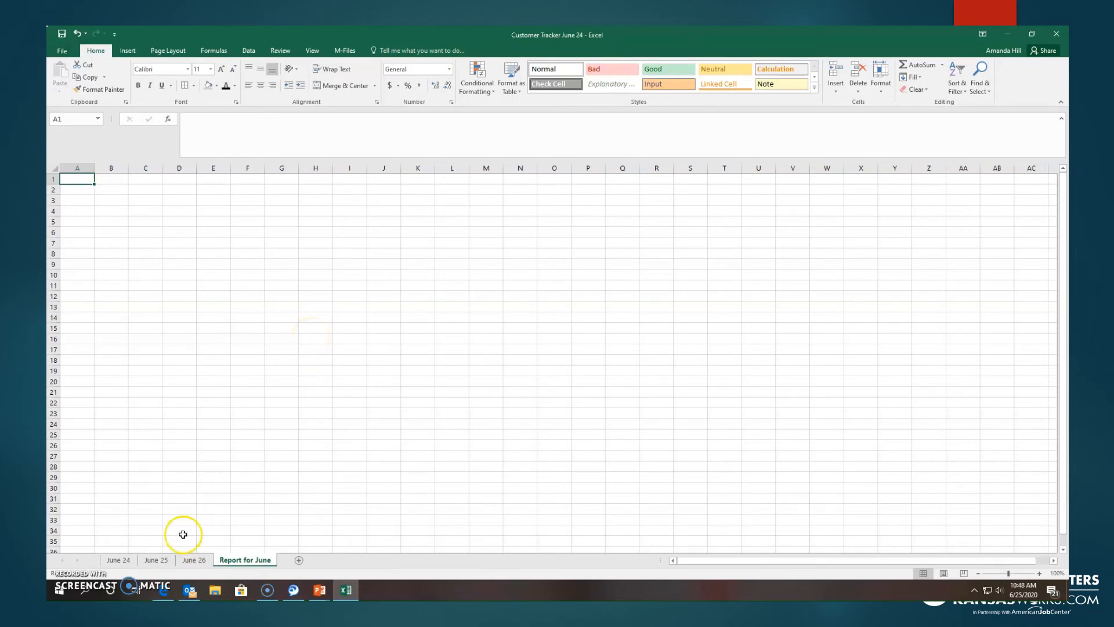
# - View the June 24, June 25, June 26 and Report for June sheets one after another
pyautogui.click(118, 560)
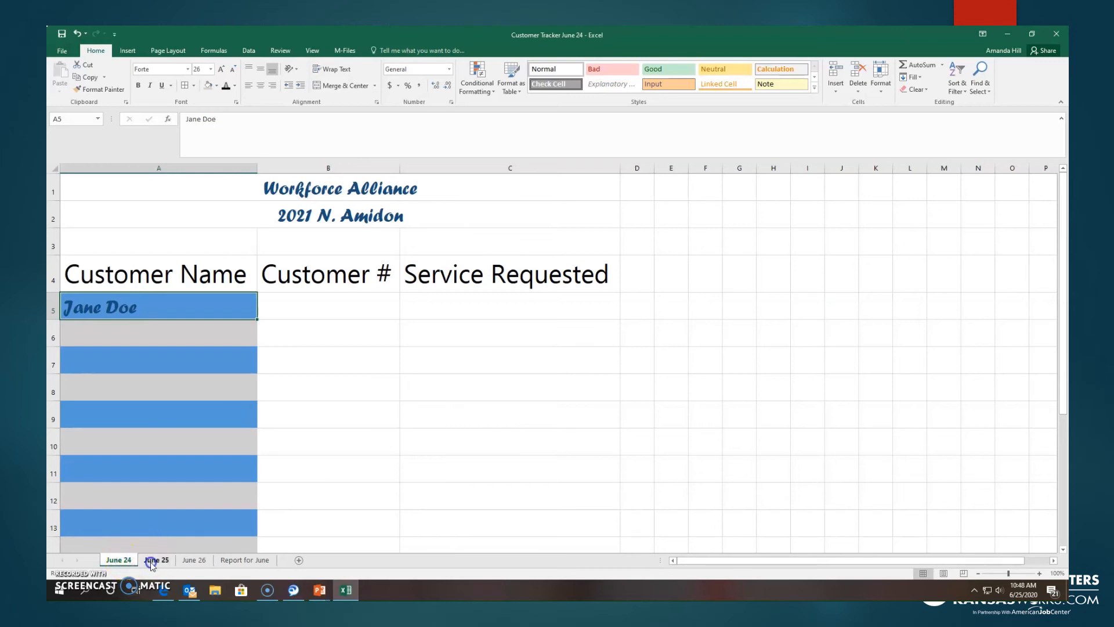
pyautogui.click(154, 560)
pyautogui.click(190, 560)
pyautogui.click(235, 560)
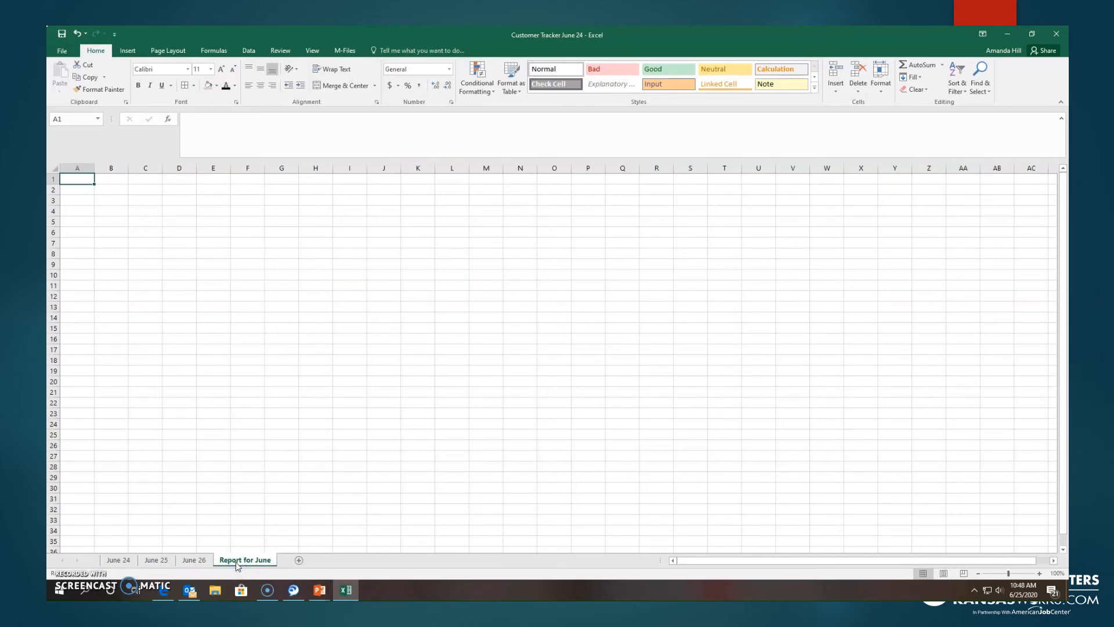
# - Set the tab color of the June 24 sheet to the gold theme color
pyautogui.click(105, 561)
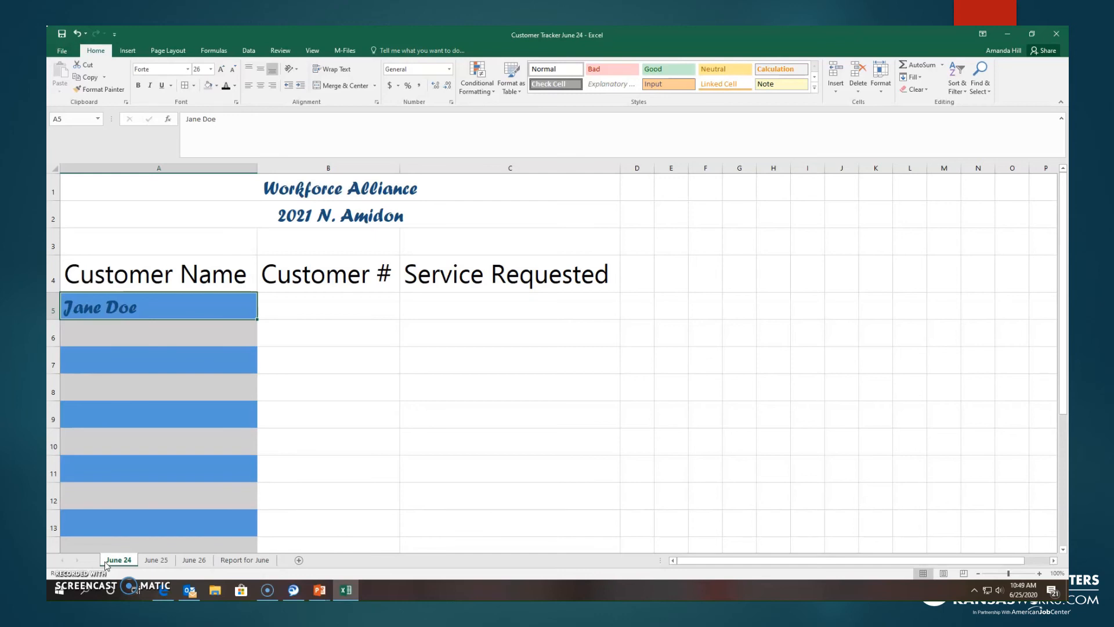
pyautogui.click(120, 563)
pyautogui.rightClick(120, 563)
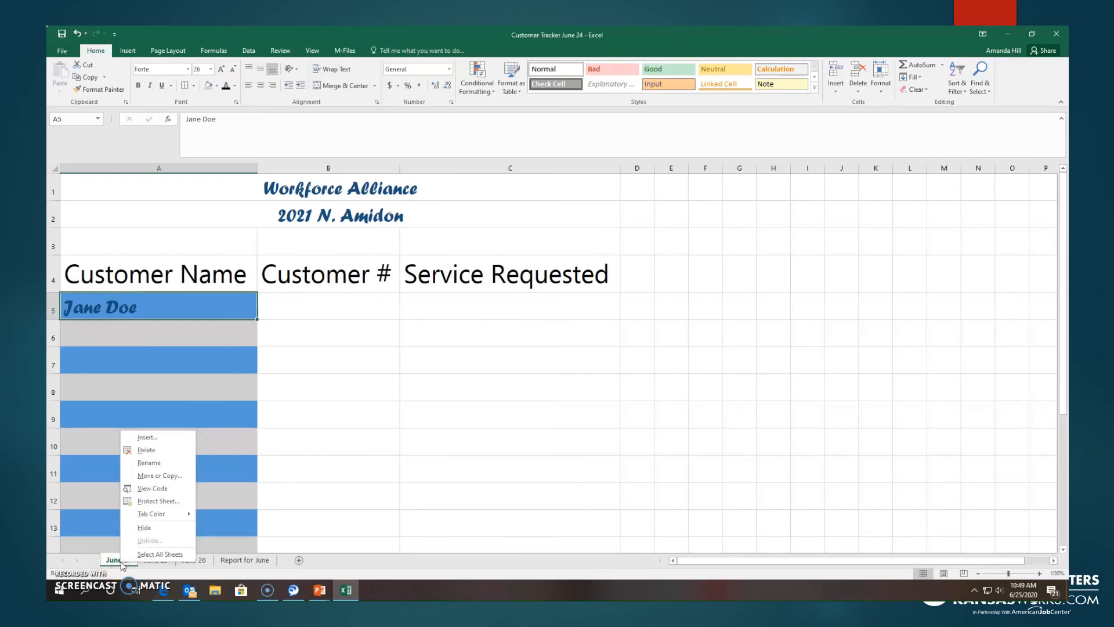
pyautogui.moveTo(148, 514)
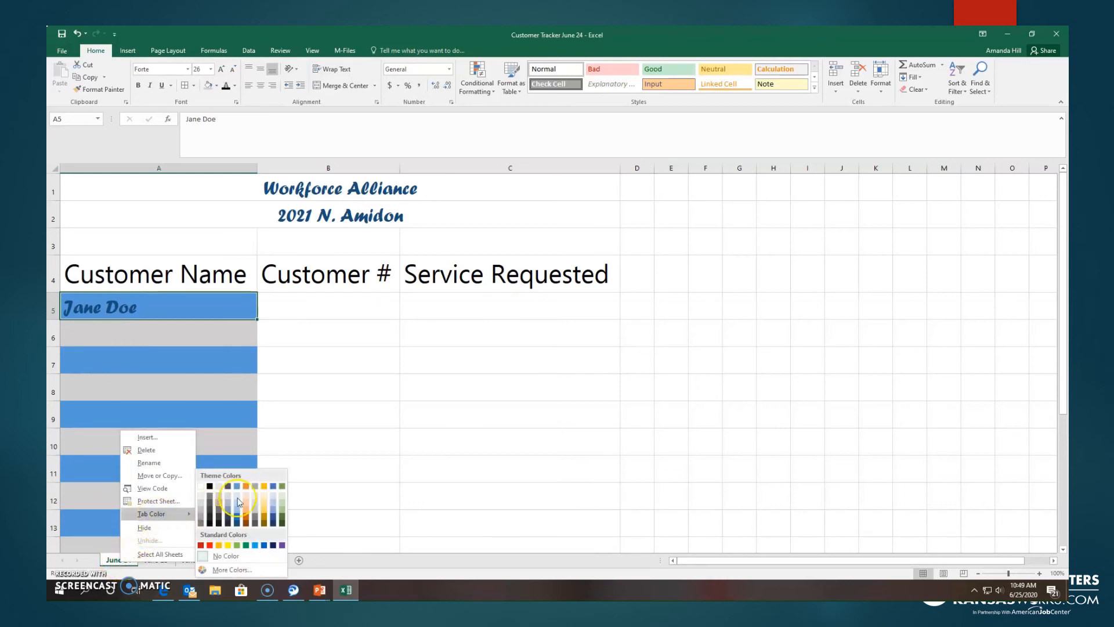
pyautogui.click(263, 491)
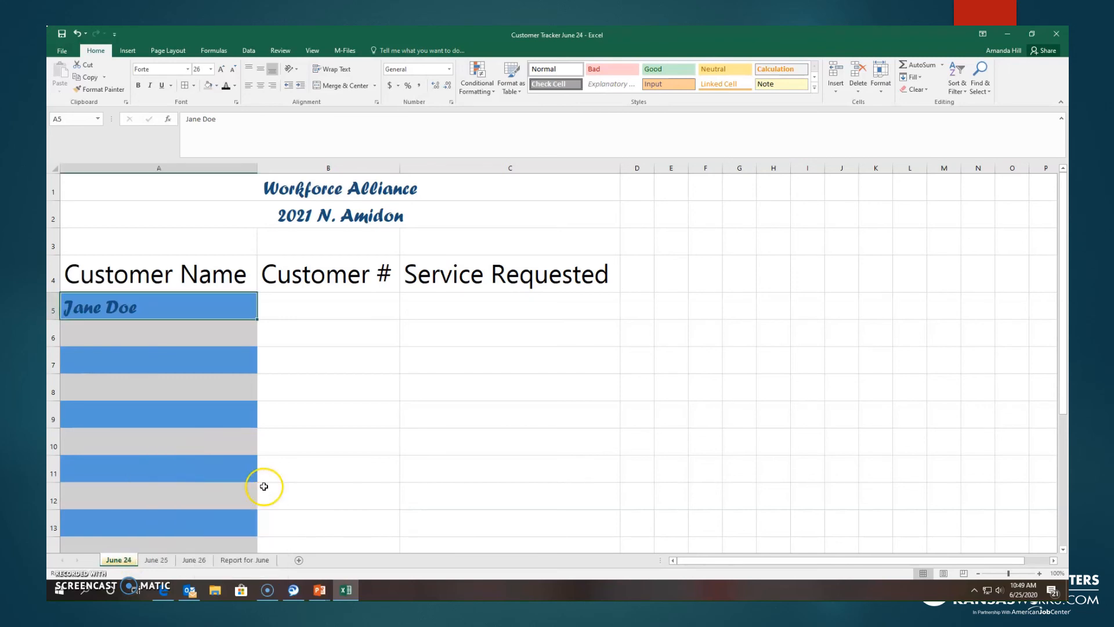
# - Set the tab color of the June 25 sheet to red
pyautogui.rightClick(149, 561)
pyautogui.moveTo(191, 512)
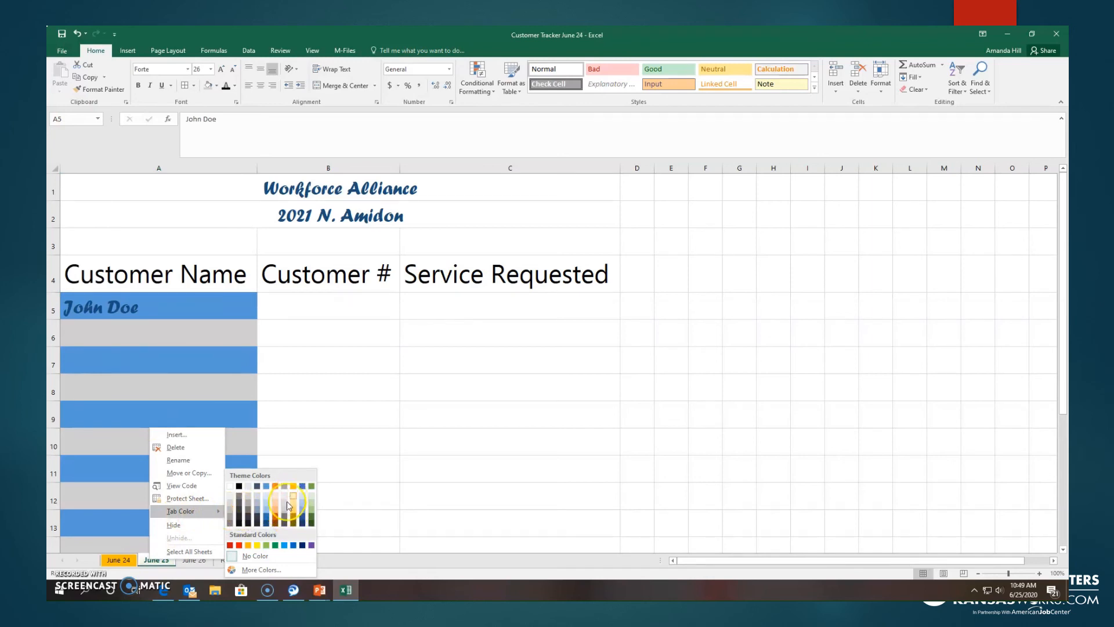
pyautogui.click(248, 545)
# - Set the tab color of the June 26 sheet to a light green theme shade
pyautogui.rightClick(190, 571)
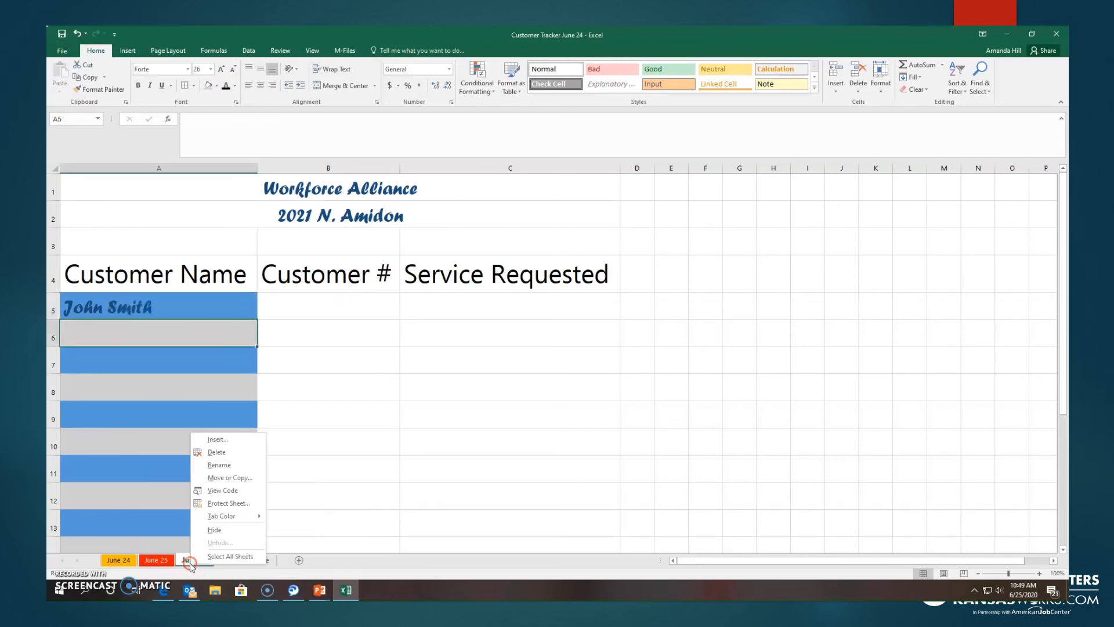
pyautogui.moveTo(234, 518)
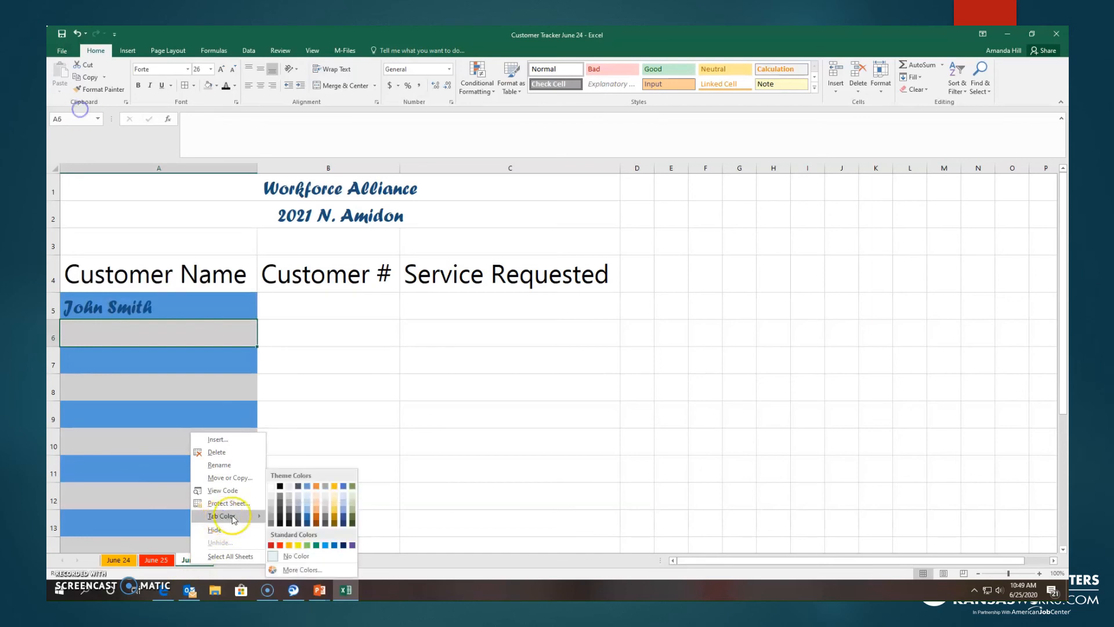
pyautogui.click(353, 510)
# - Set the tab color of the Report for June sheet to the standard purple
pyautogui.rightClick(246, 562)
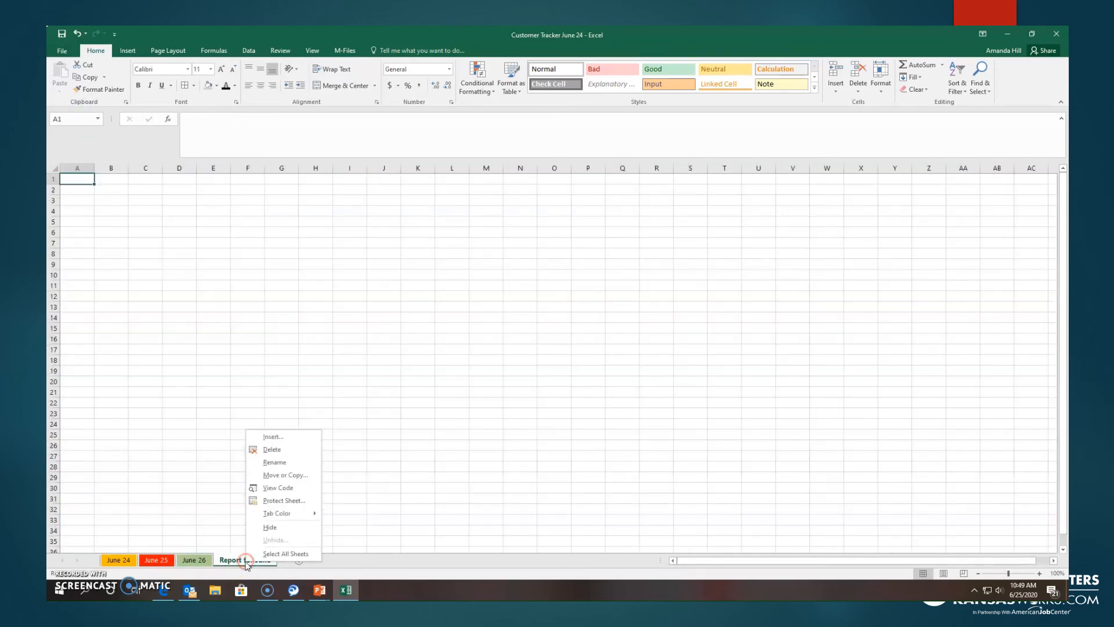
pyautogui.moveTo(289, 513)
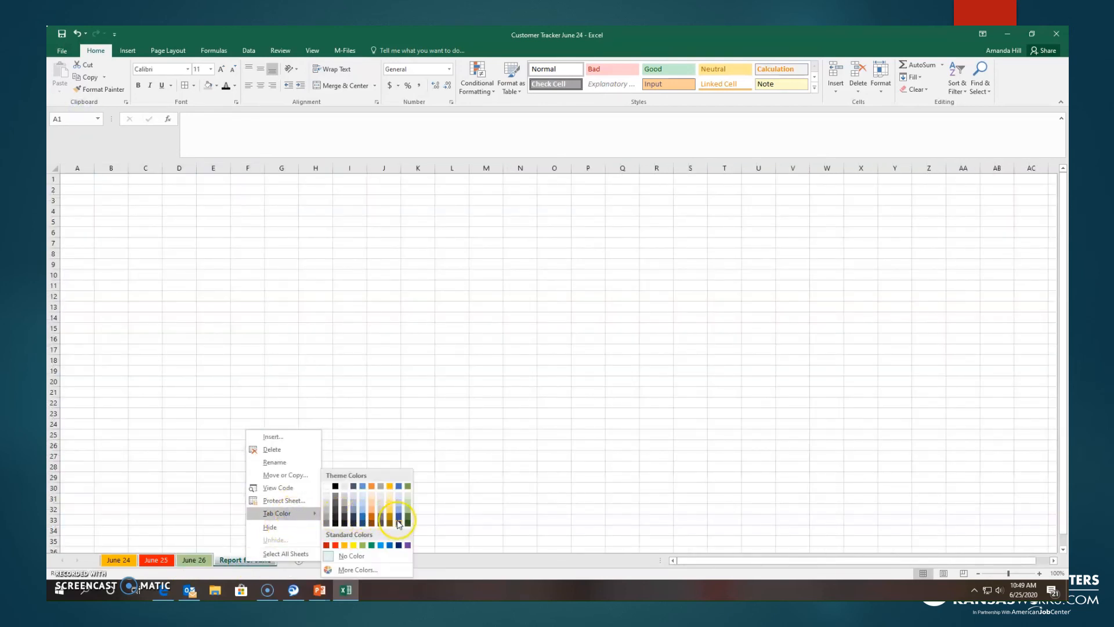
pyautogui.click(408, 545)
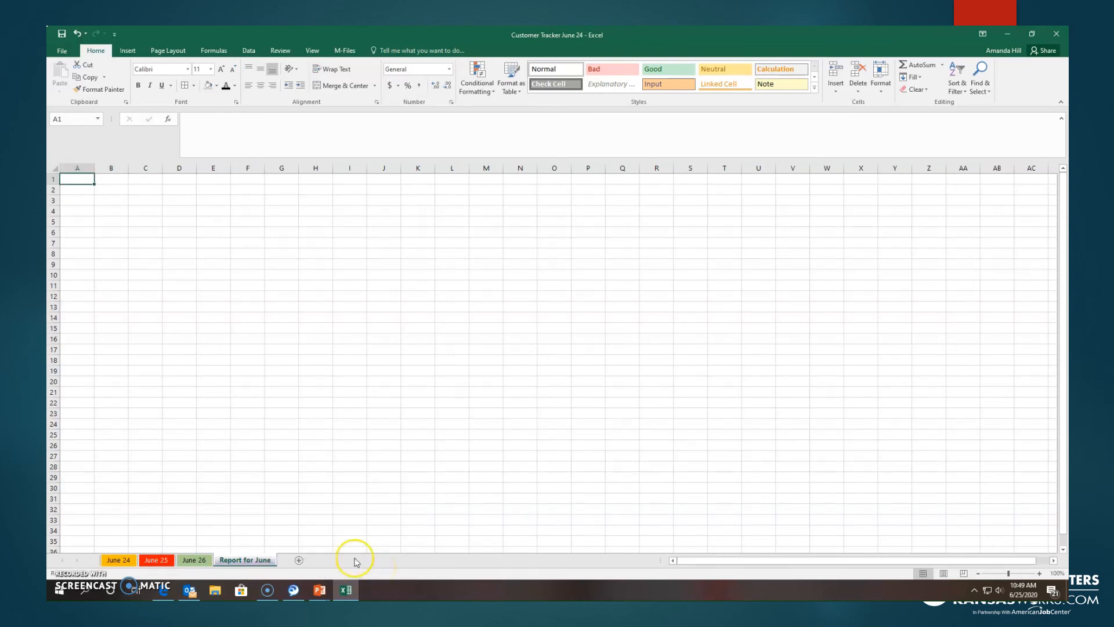
# - Check the color-coded tabs by viewing every sheet from June 24 through Report for June, and return to June 24
pyautogui.click(117, 561)
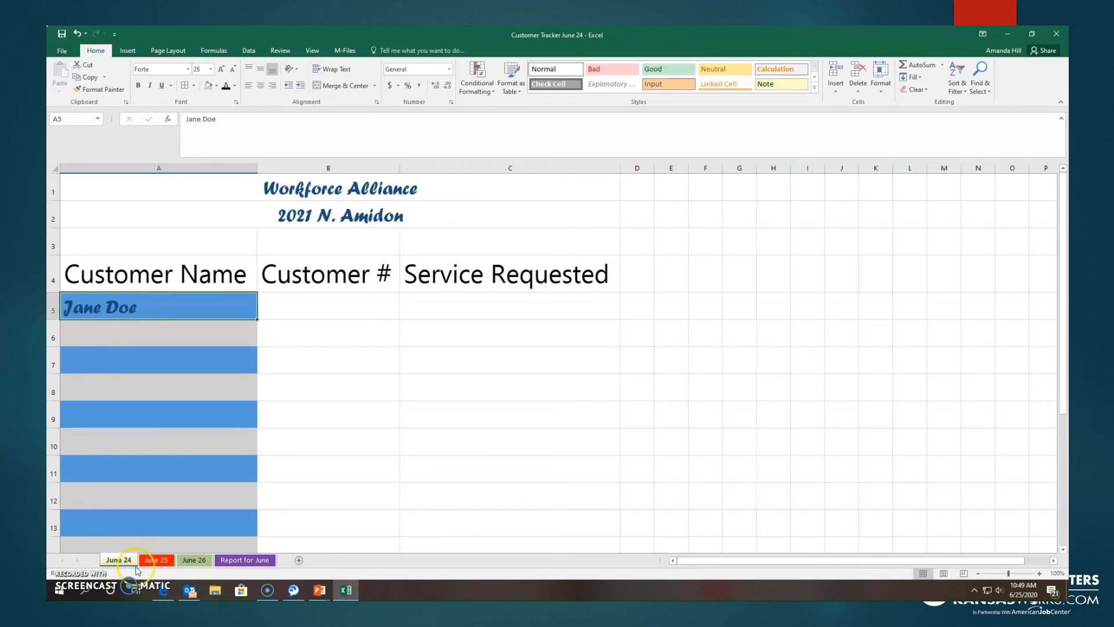
pyautogui.click(156, 560)
pyautogui.click(194, 560)
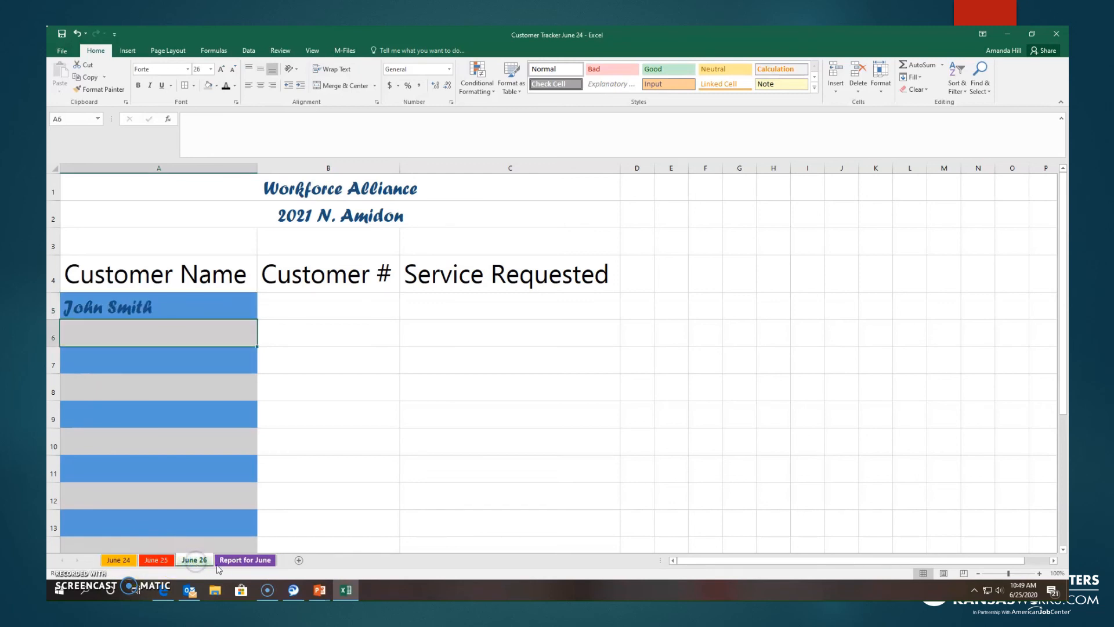
pyautogui.click(244, 561)
pyautogui.click(110, 561)
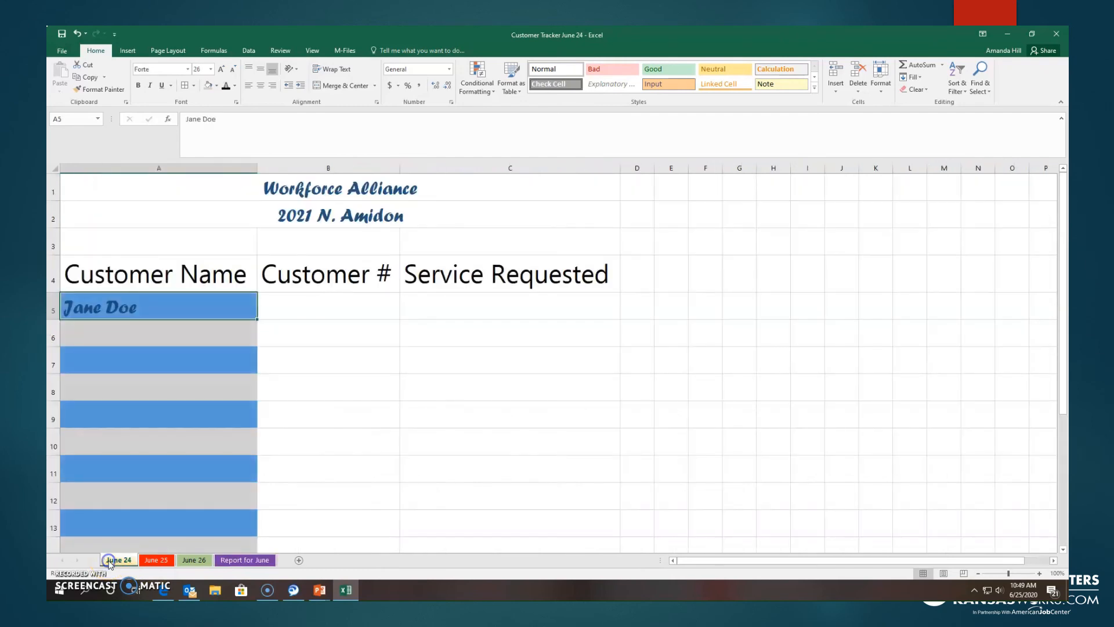